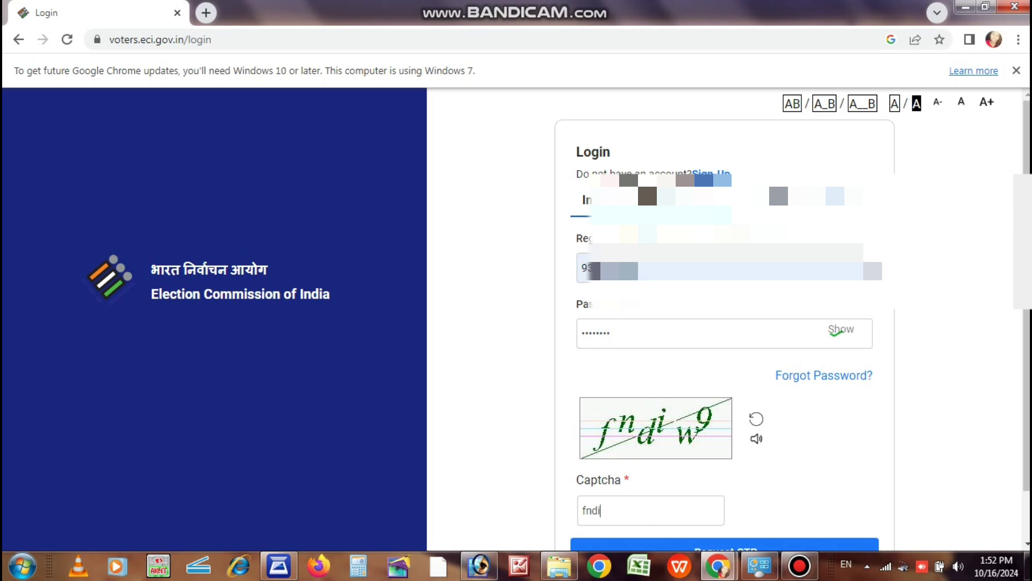
- Enter the login captcha and request the OTP, retrying with fresh captchas after Invalid Captcha errors
type("w9")
scroll(725, 322, "down", 1)
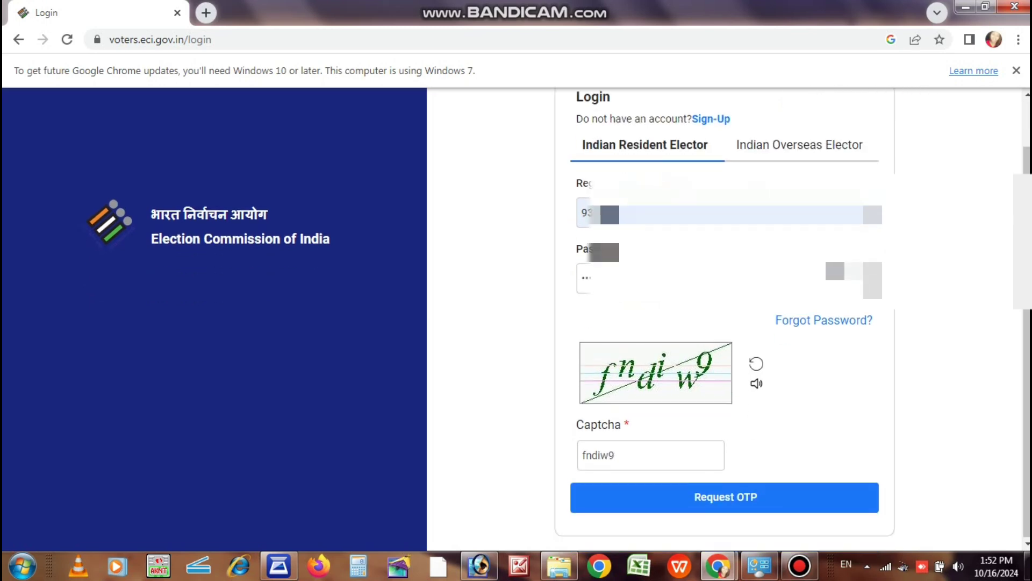
key("Return")
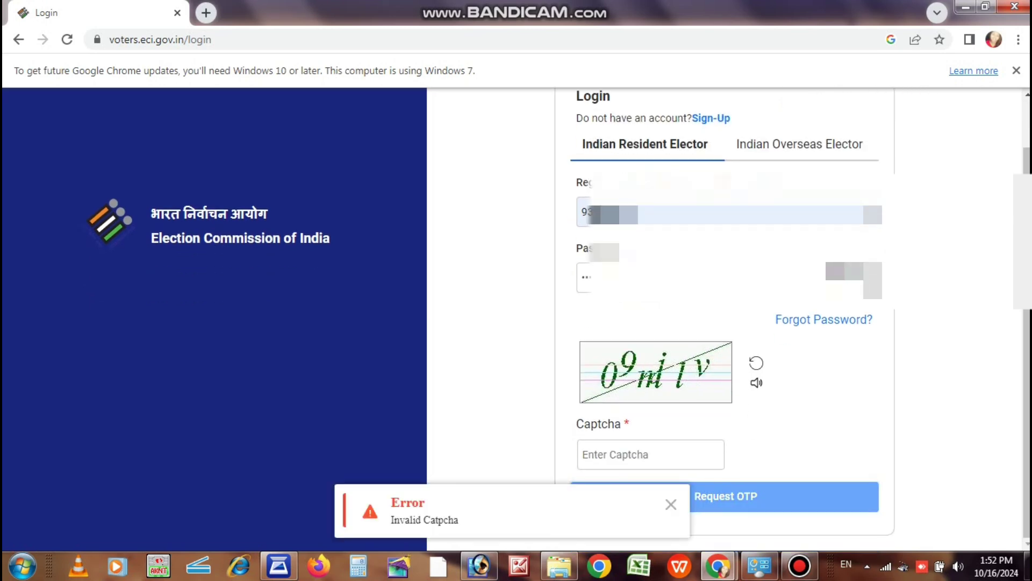
type("09")
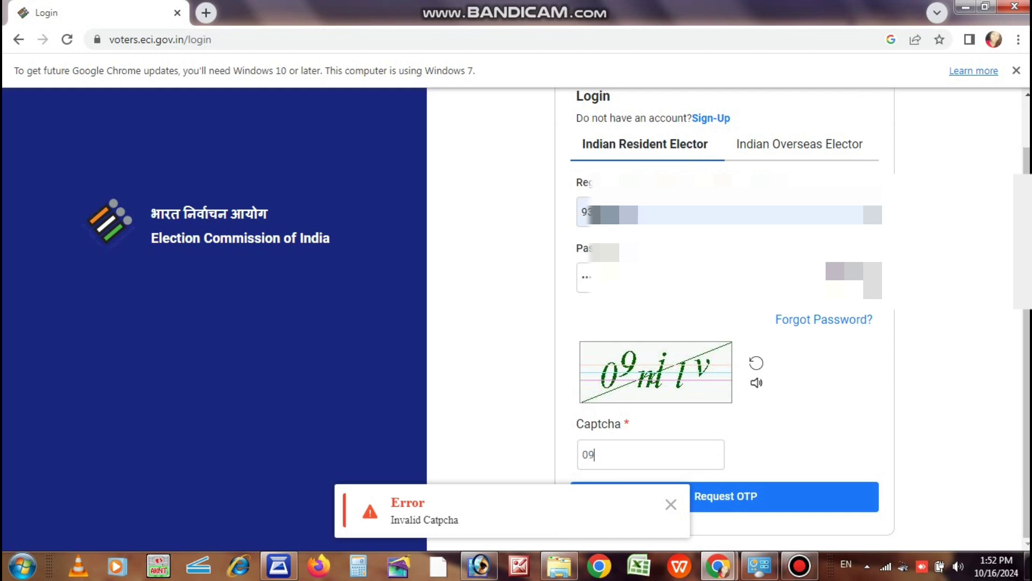
type("n")
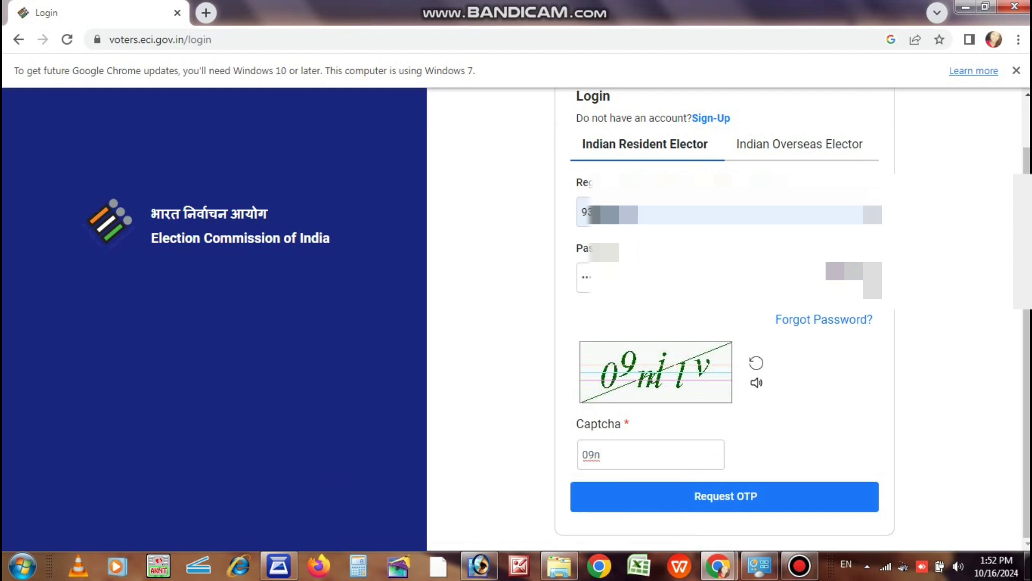
type("ilv")
key("Return")
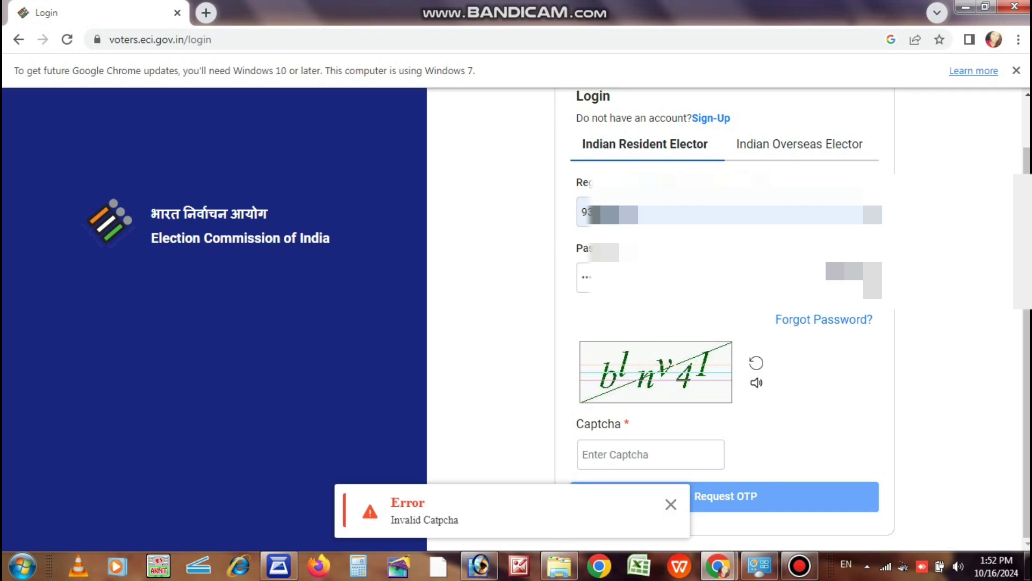
type("b")
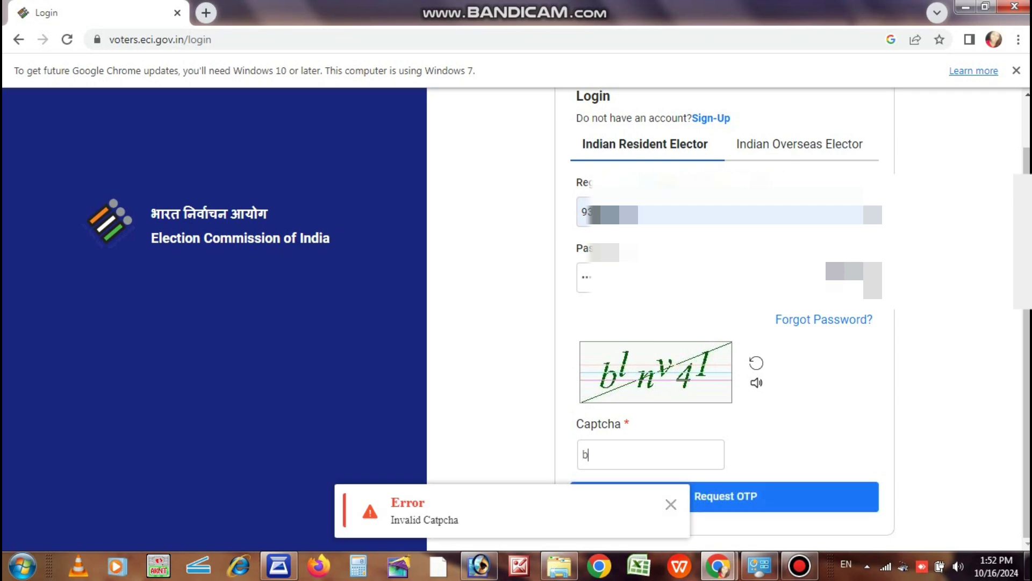
type("lnv4")
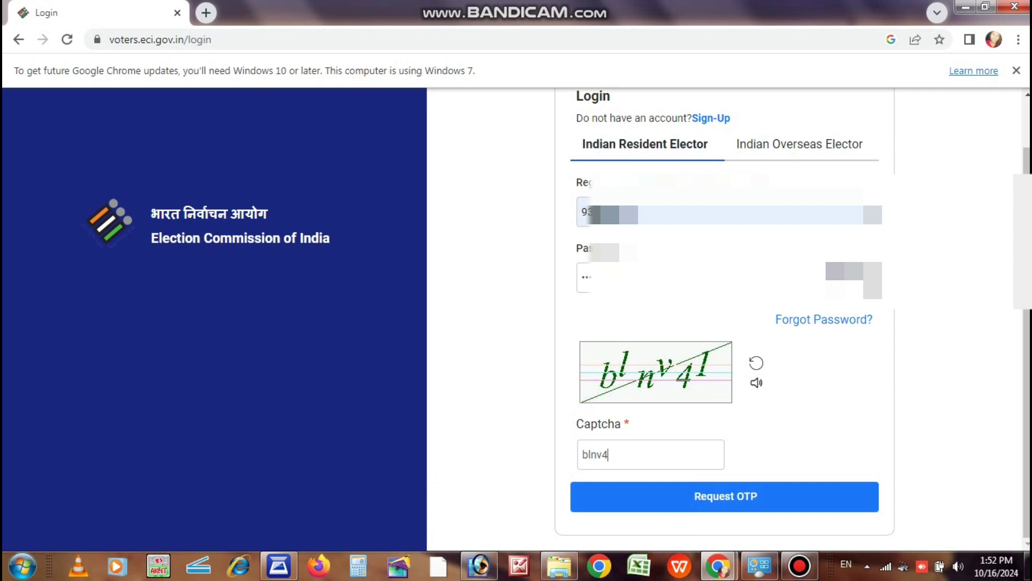
type("l")
key("Return")
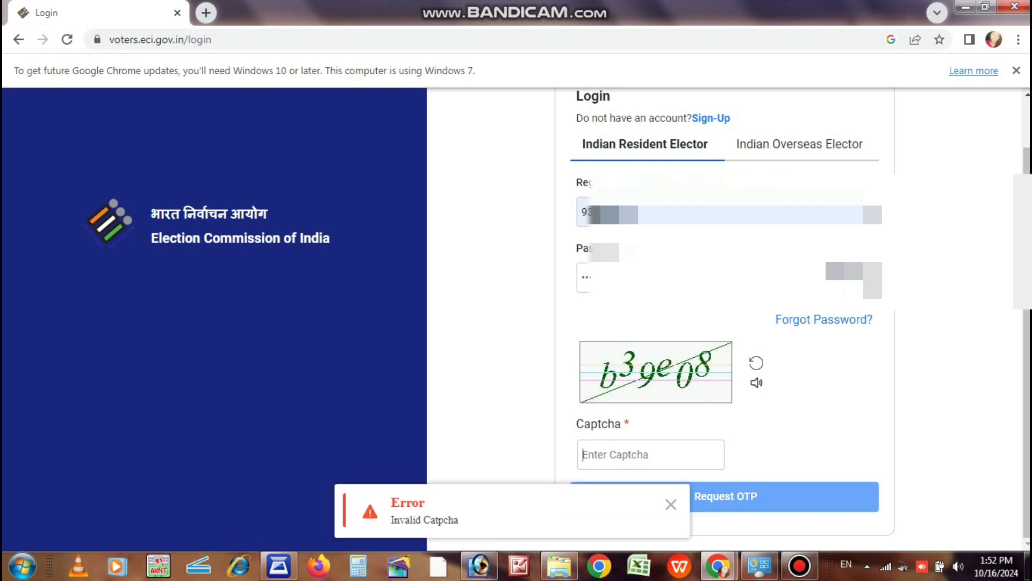
type("b")
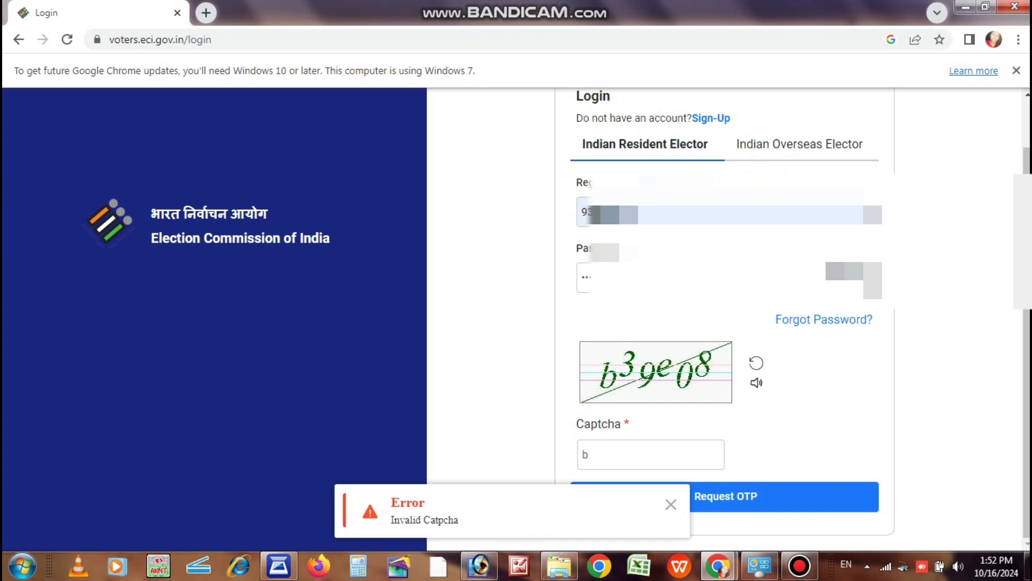
type("39")
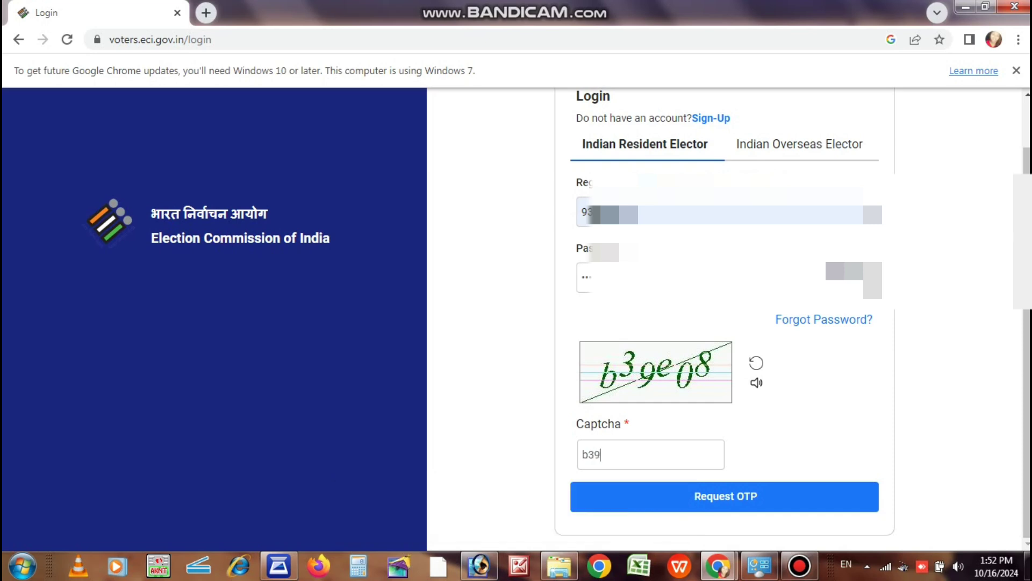
type("e08")
key("Return")
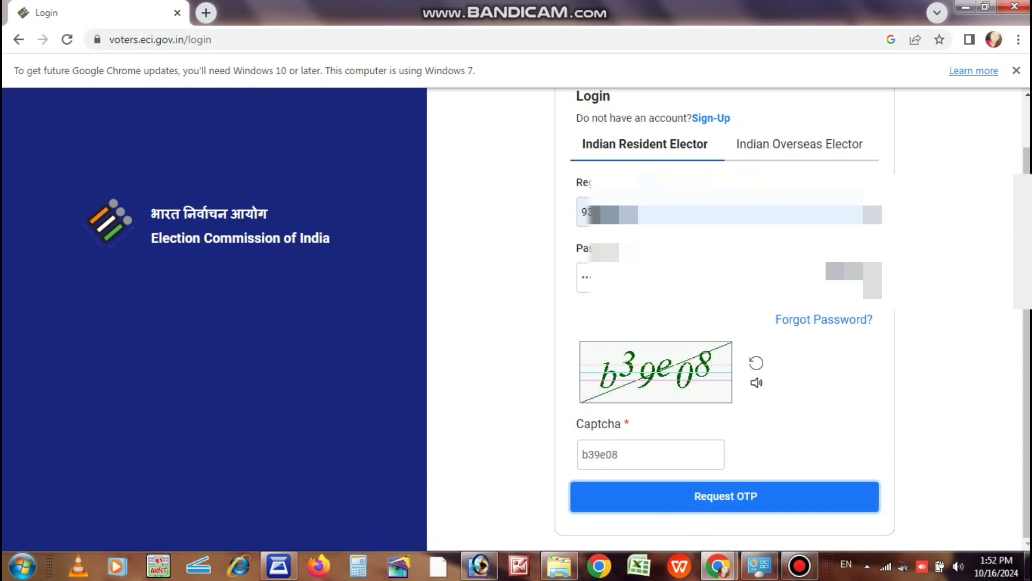
left_click(652, 322)
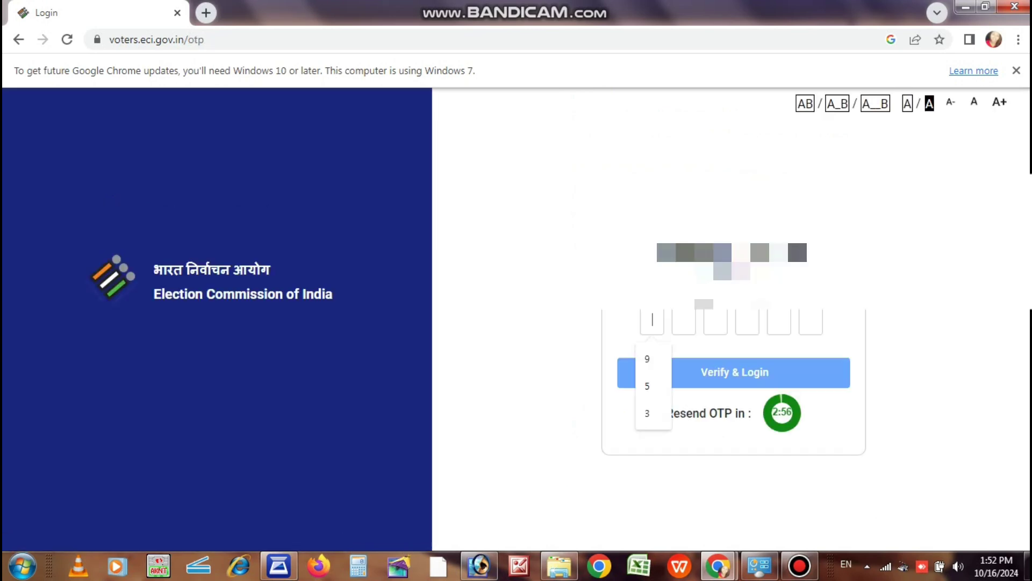
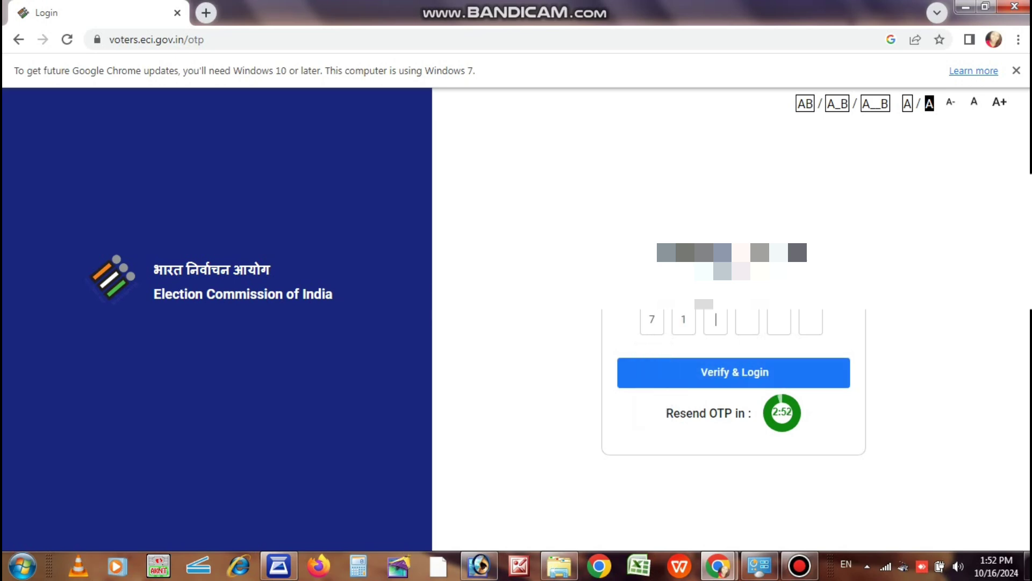
- Enter the six-digit OTP received and verify it to log in to the home page
key("Return")
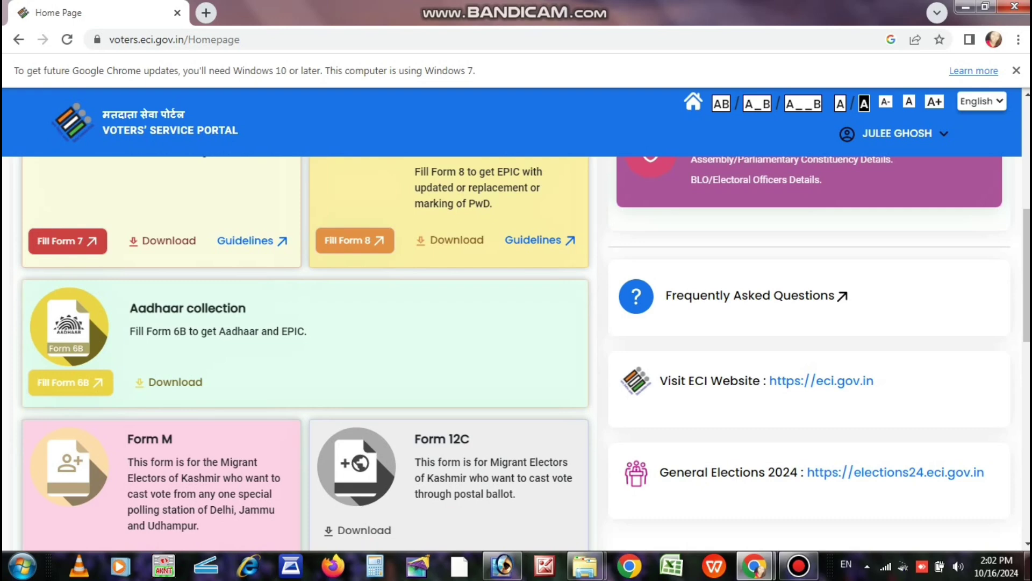
- Start Form 8 for another elector and fill in that elector's EPIC number from the suggestion
left_click(355, 240)
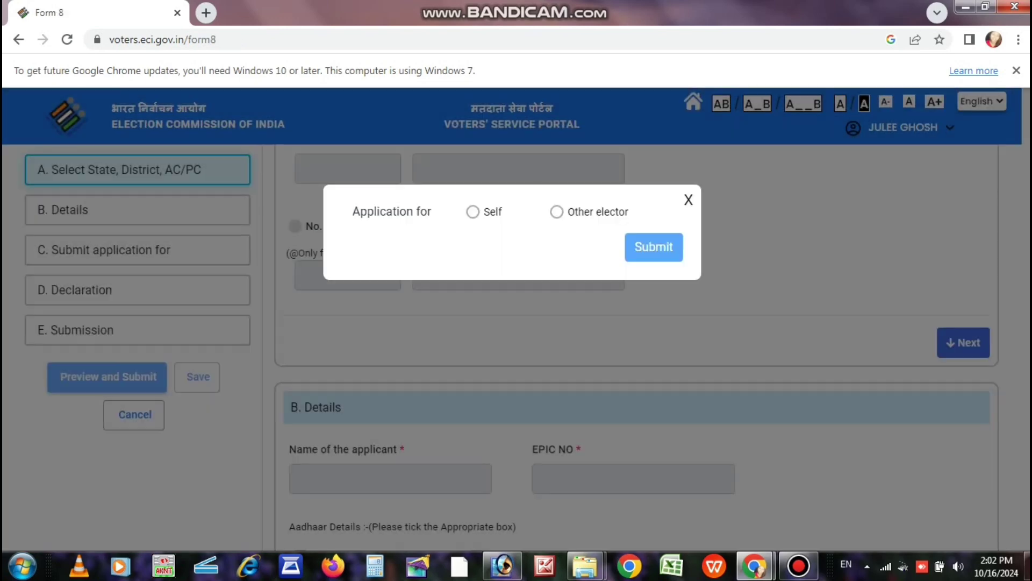
left_click(557, 211)
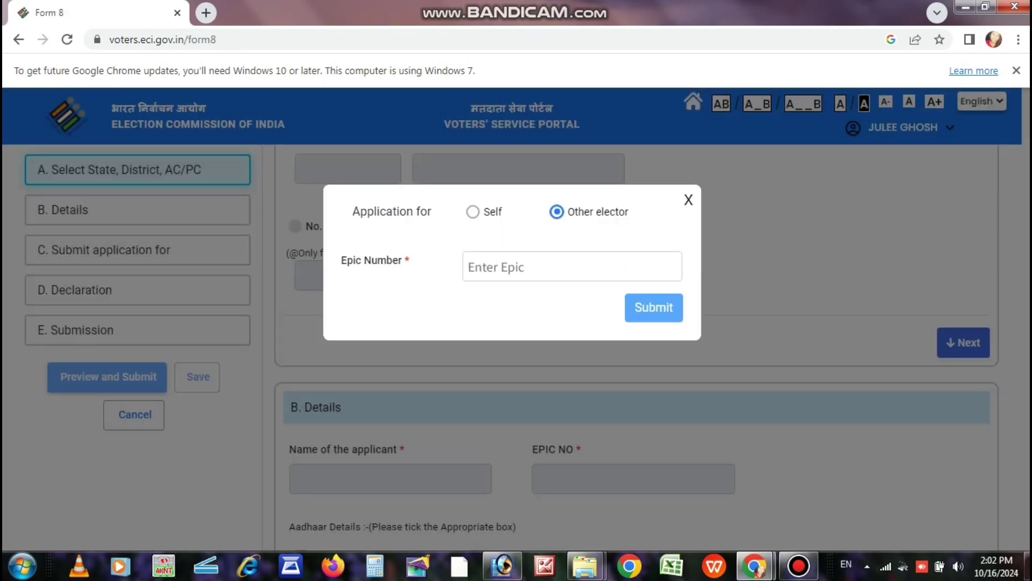
left_click(552, 266)
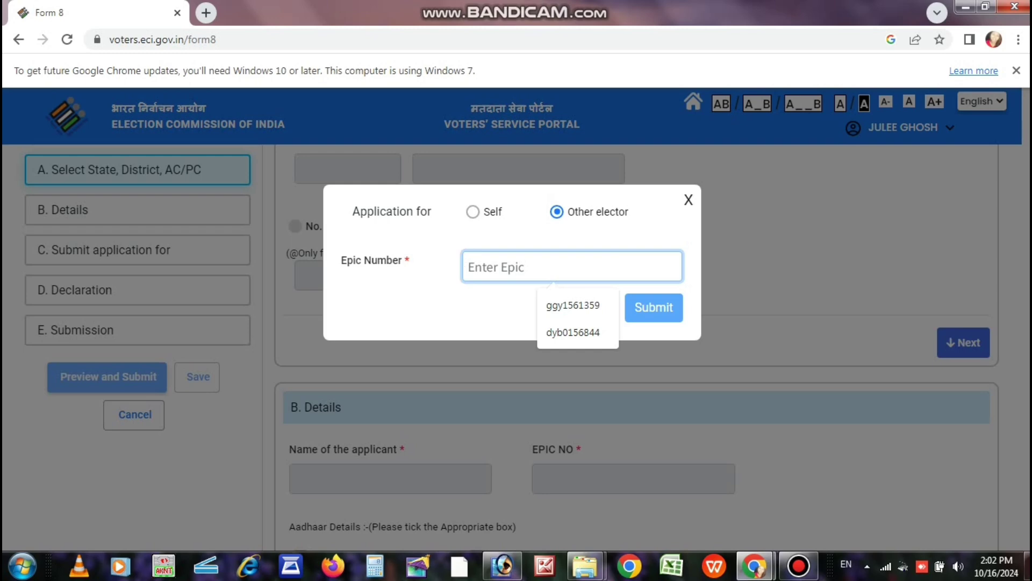
type("D")
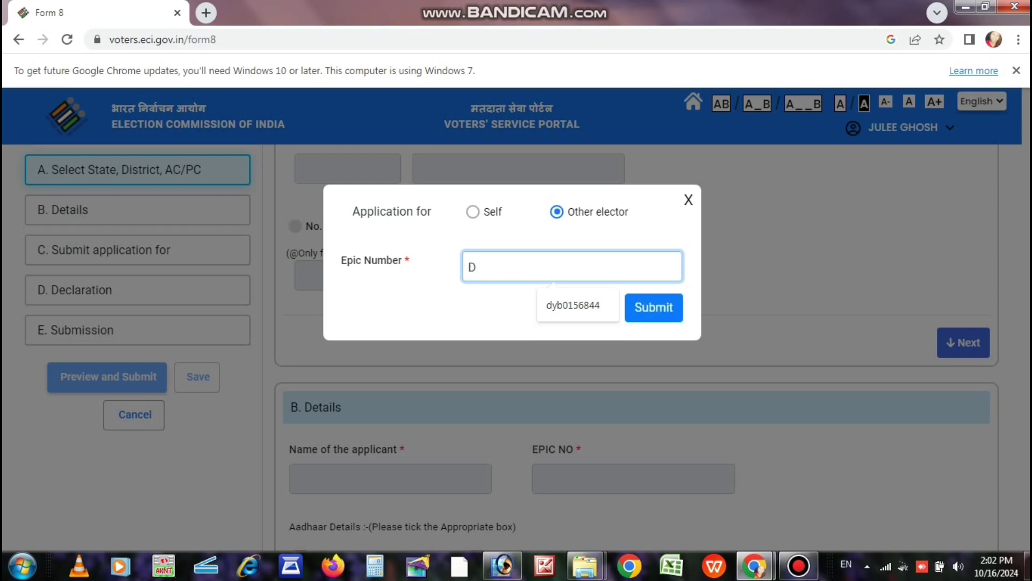
key("Down")
key("Return")
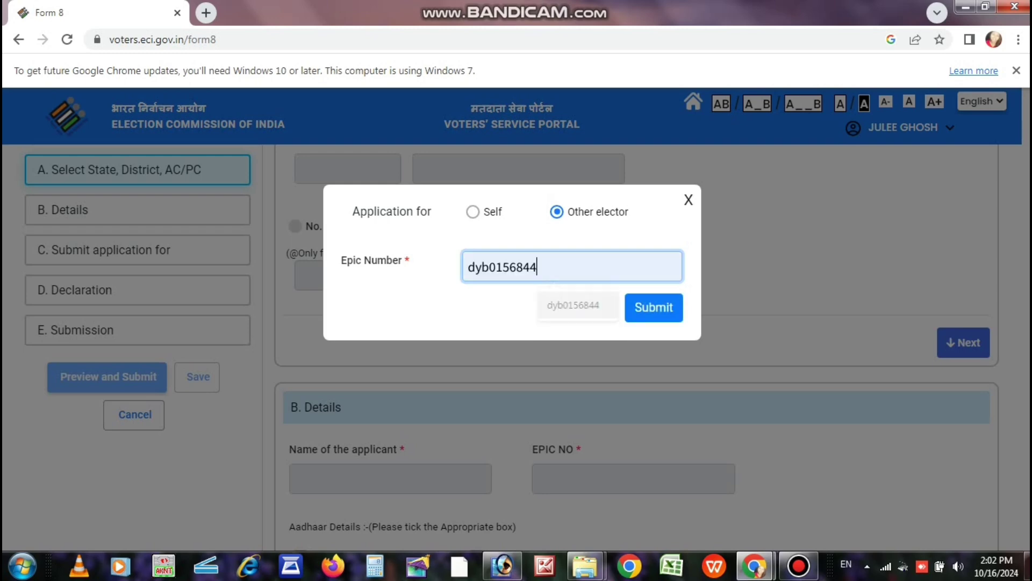
- Look up and confirm the elector's record, then choose Correction of Entries as the application type
key("Return")
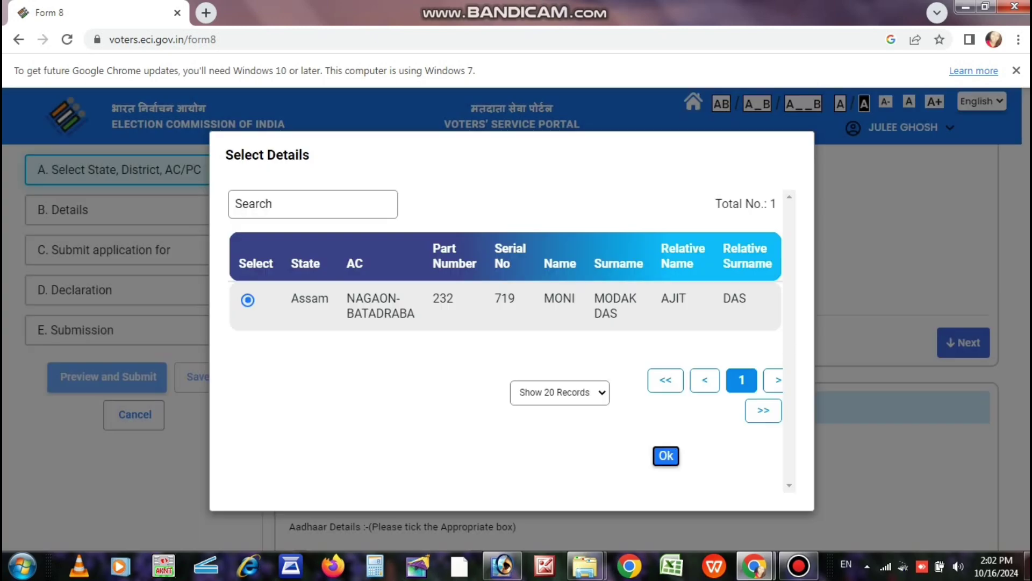
key("Return")
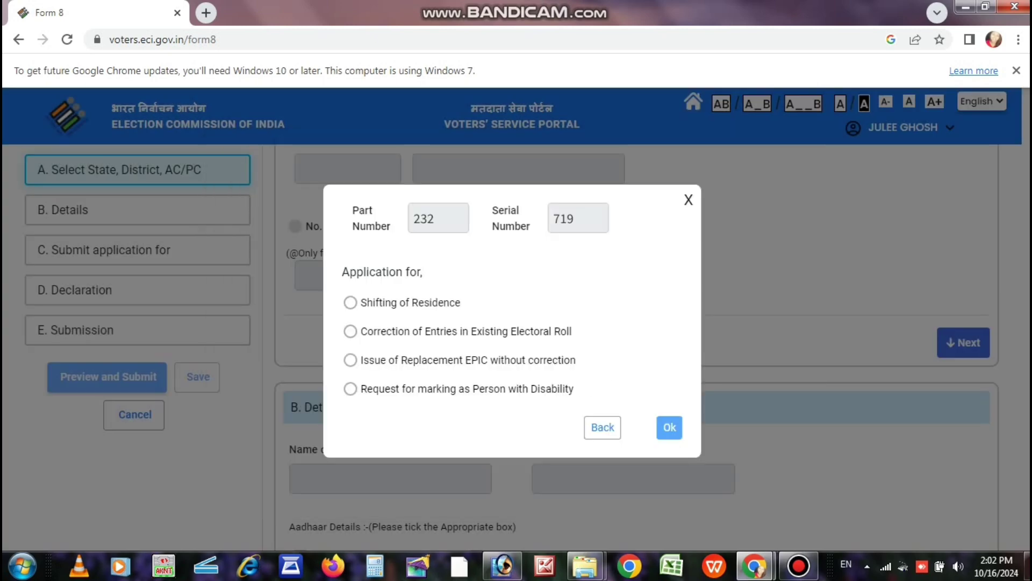
left_click(350, 331)
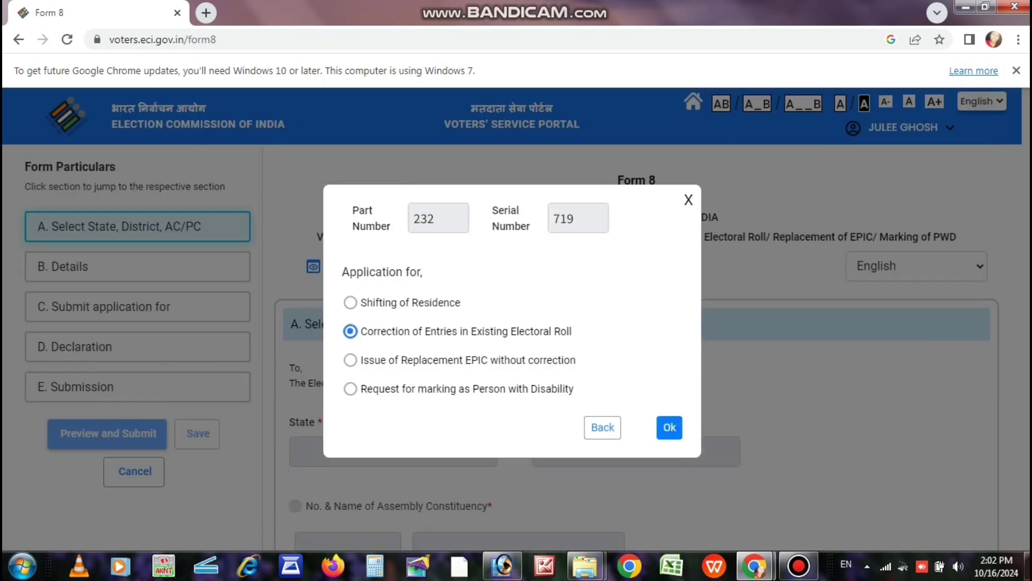
left_click(669, 427)
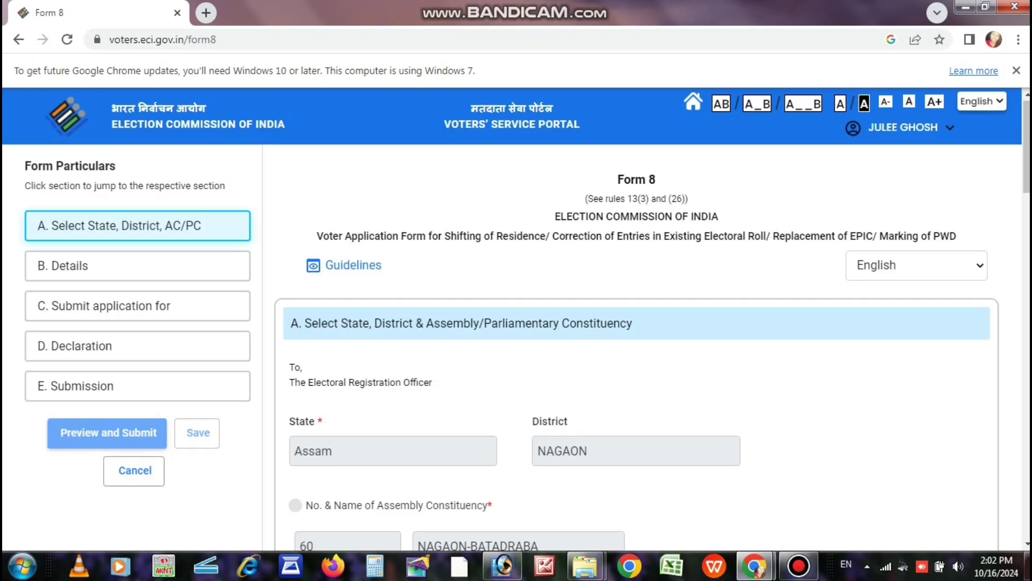
- In section C, tick Address and Mobile Number as the entries to be corrected
scroll(634, 322, "down", 5)
scroll(634, 323, "down", 7)
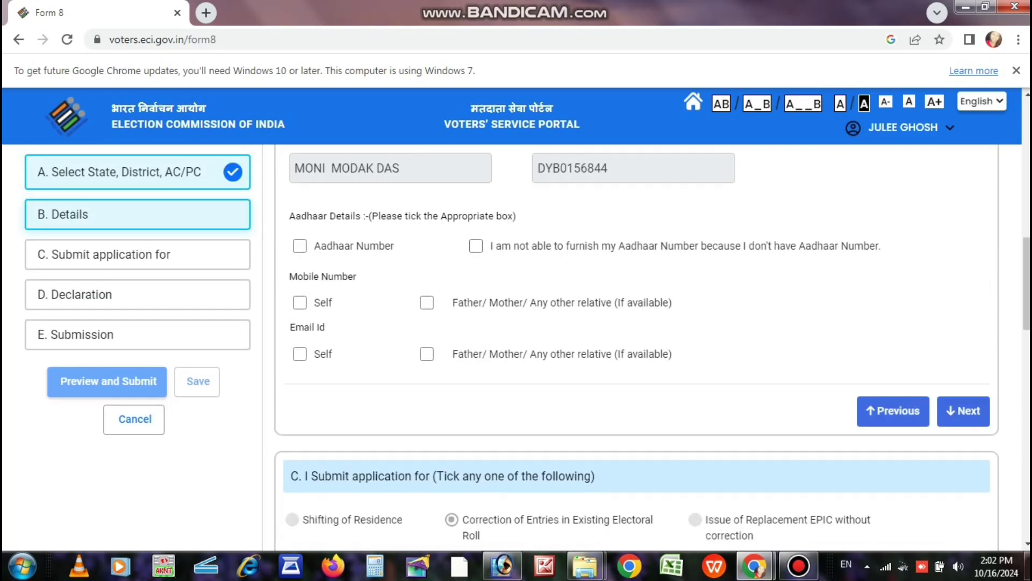
scroll(634, 323, "down", 5)
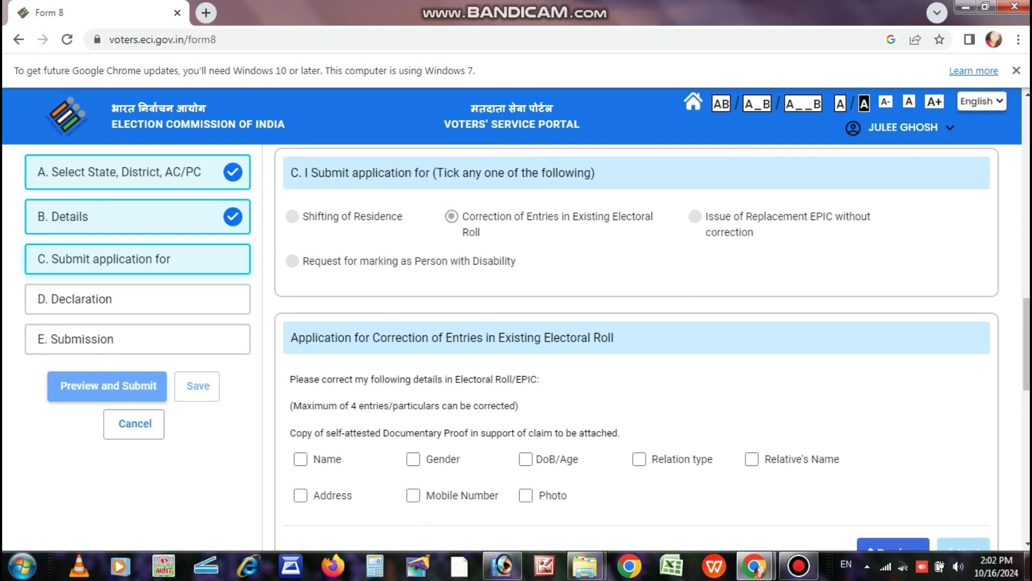
scroll(635, 344, "down", 4)
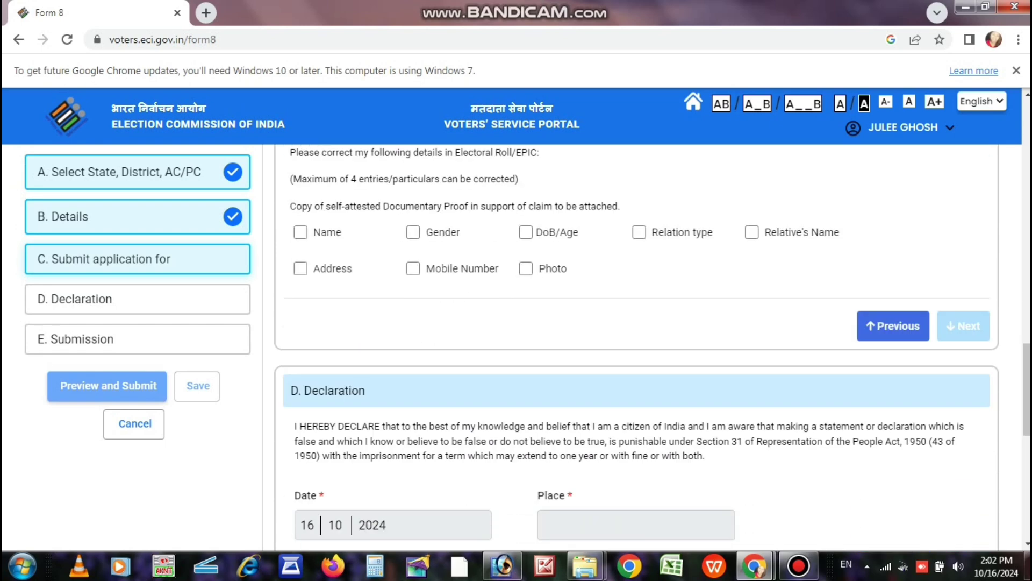
left_click(300, 268)
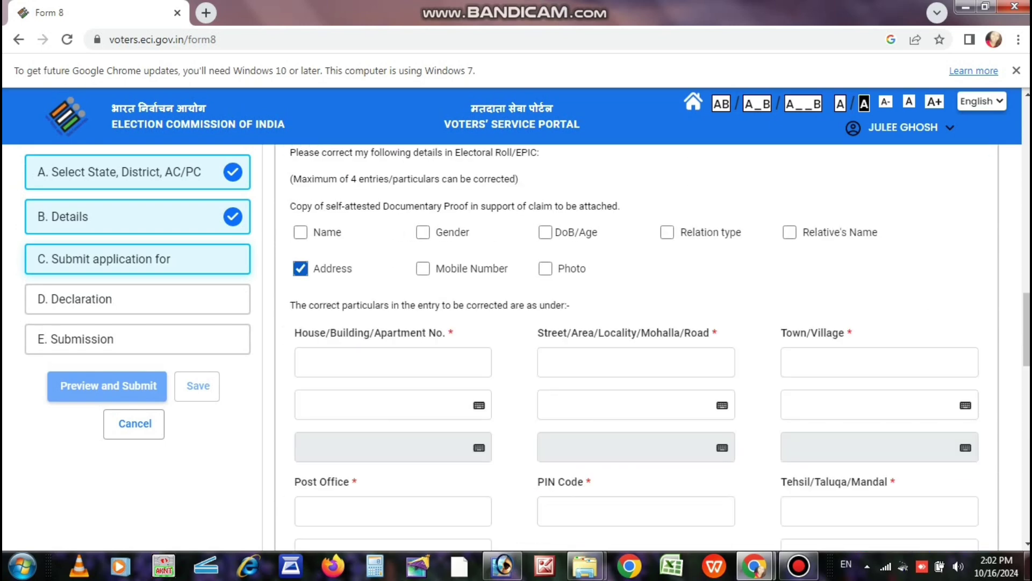
left_click(423, 268)
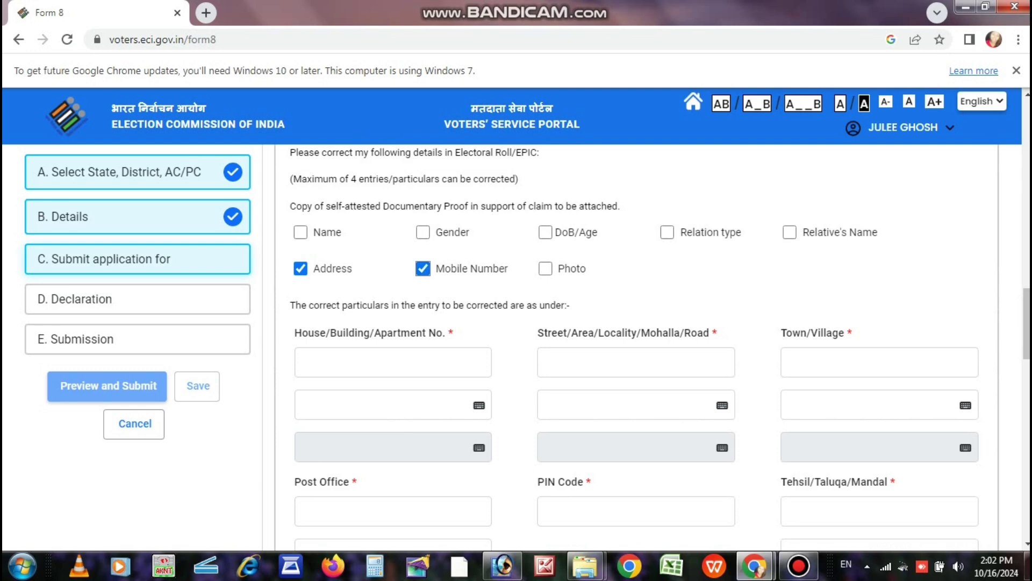
left_click(392, 362)
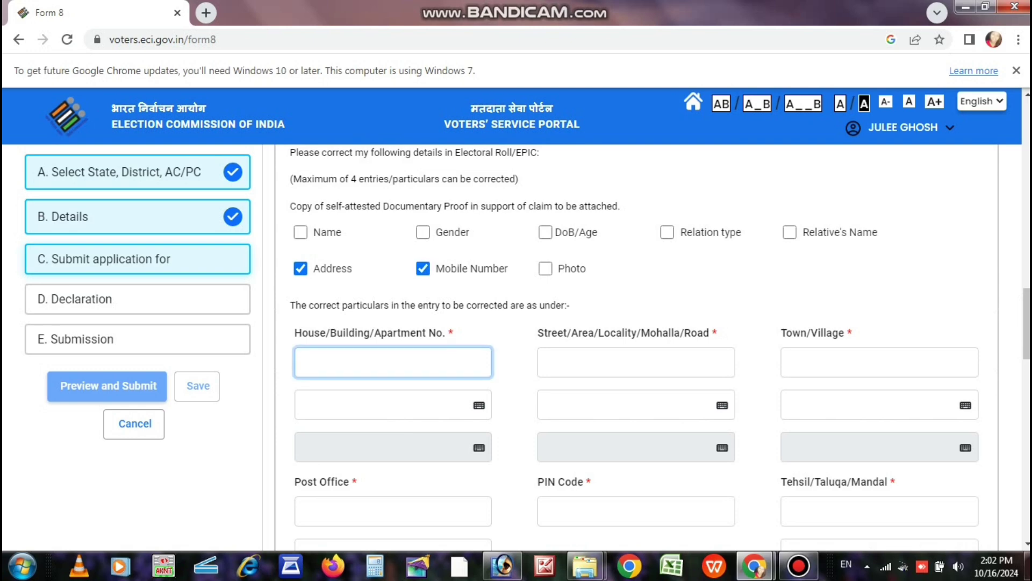
- Fill in the new house number with its regional-script copy, street, town/village and remaining address fields
type("33")
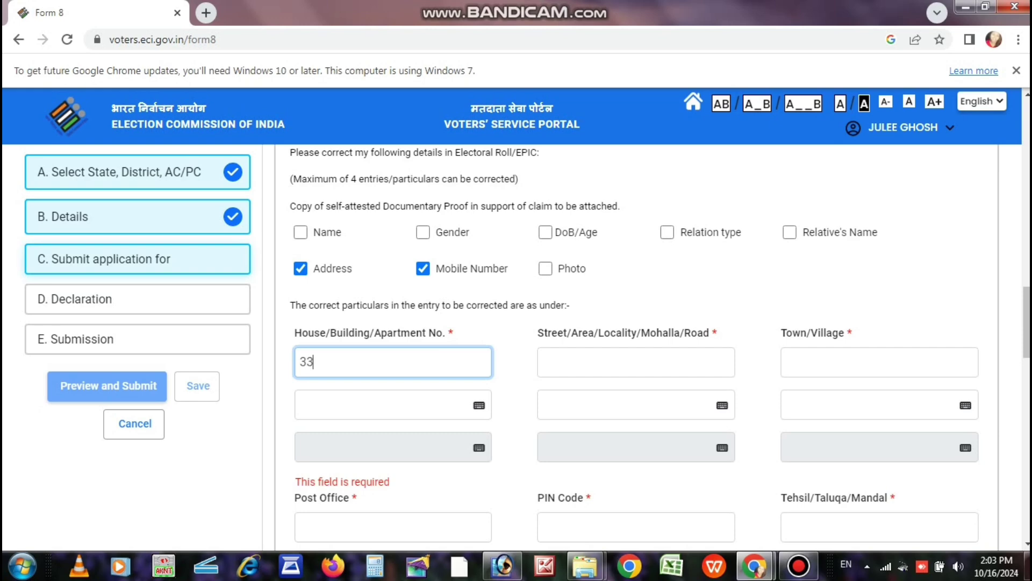
type("7K")
key("Tab")
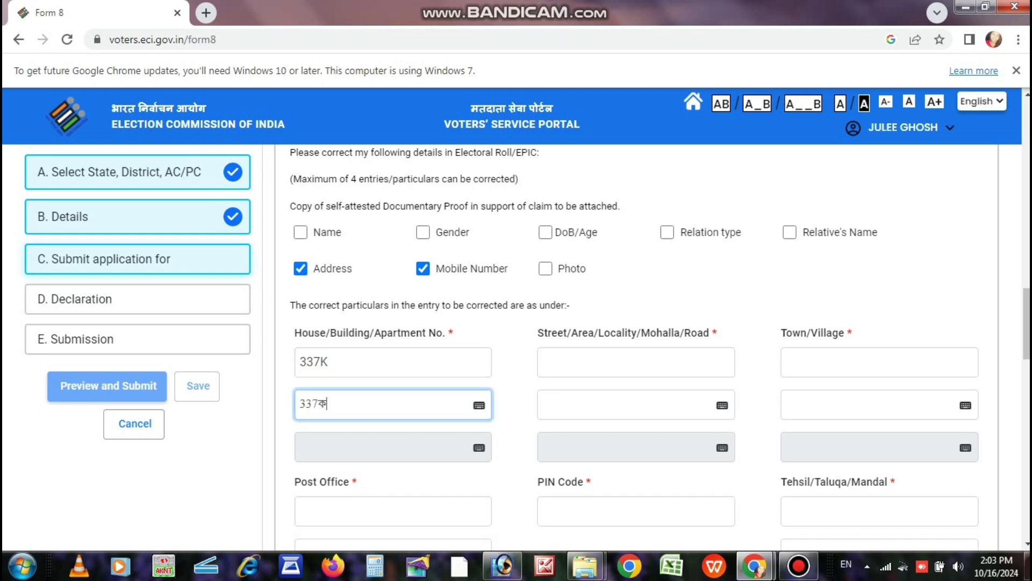
key("Tab")
key("Tab")
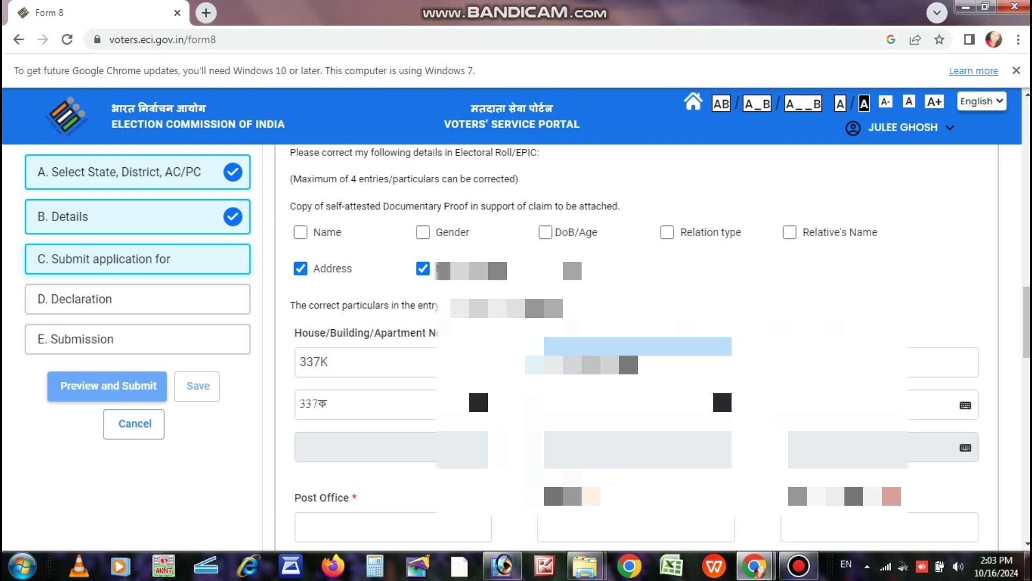
key("Tab")
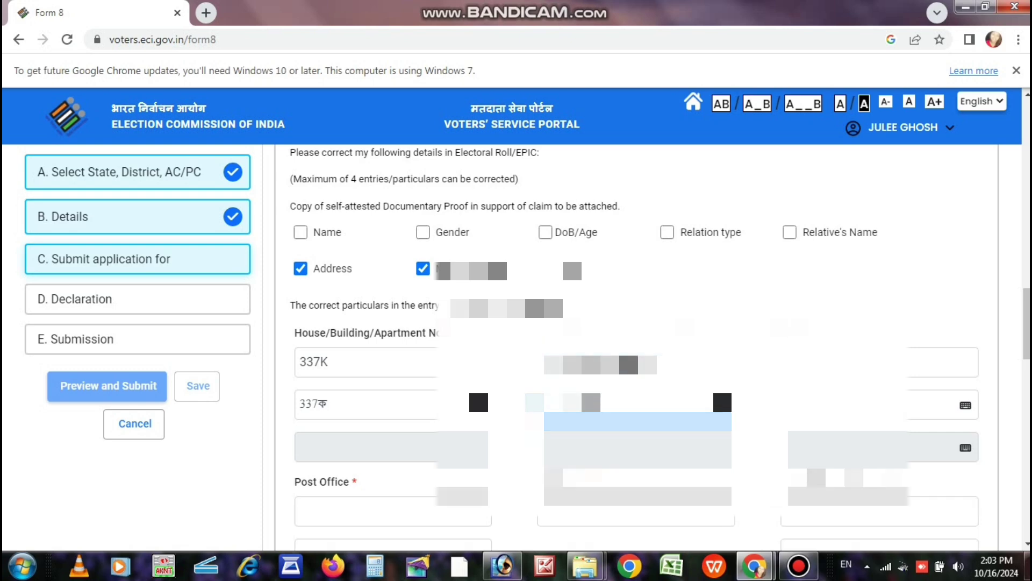
key("Tab")
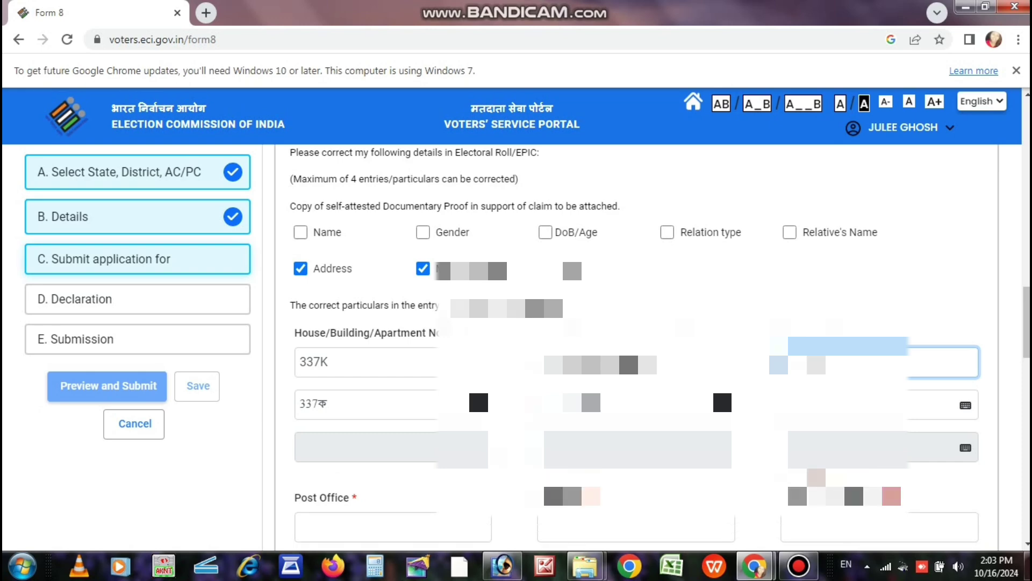
key("Tab")
key("Tab")
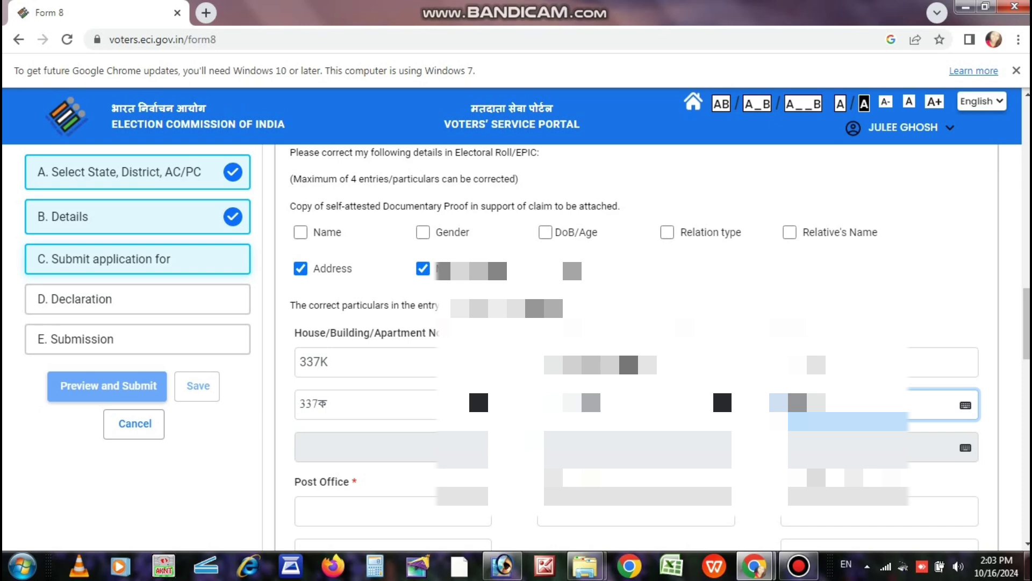
key("BackSpace")
key("BackSpace")
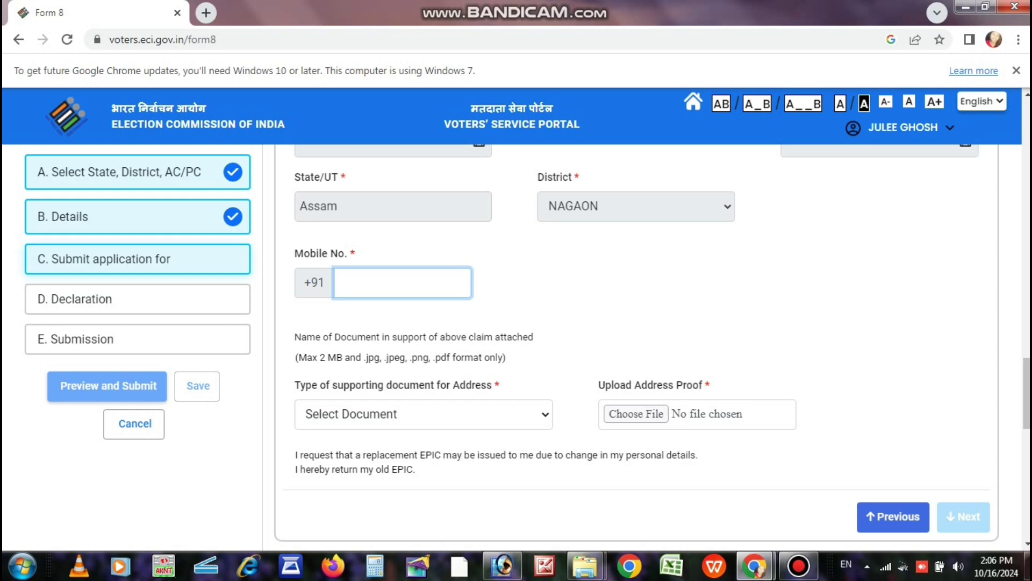
- Enter the new mobile number and choose Aadhaar Card as the supporting document type
type("70")
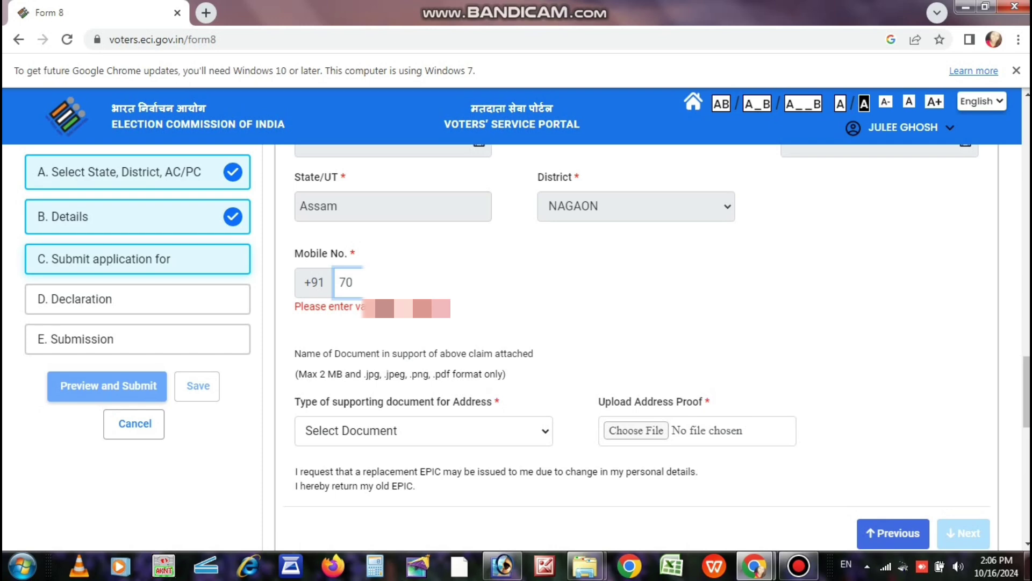
type("99")
type("0")
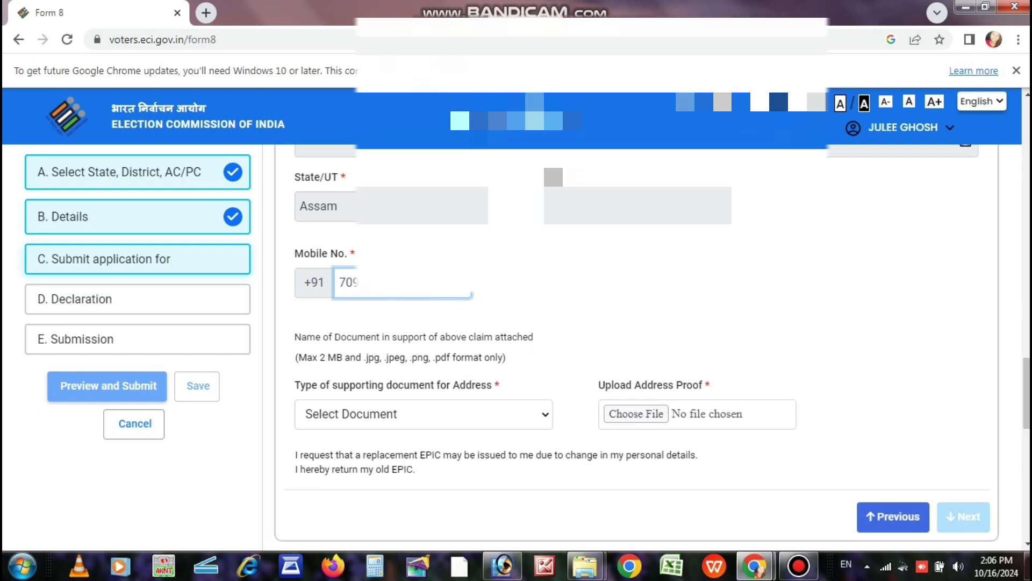
scroll(635, 350, "down", 1)
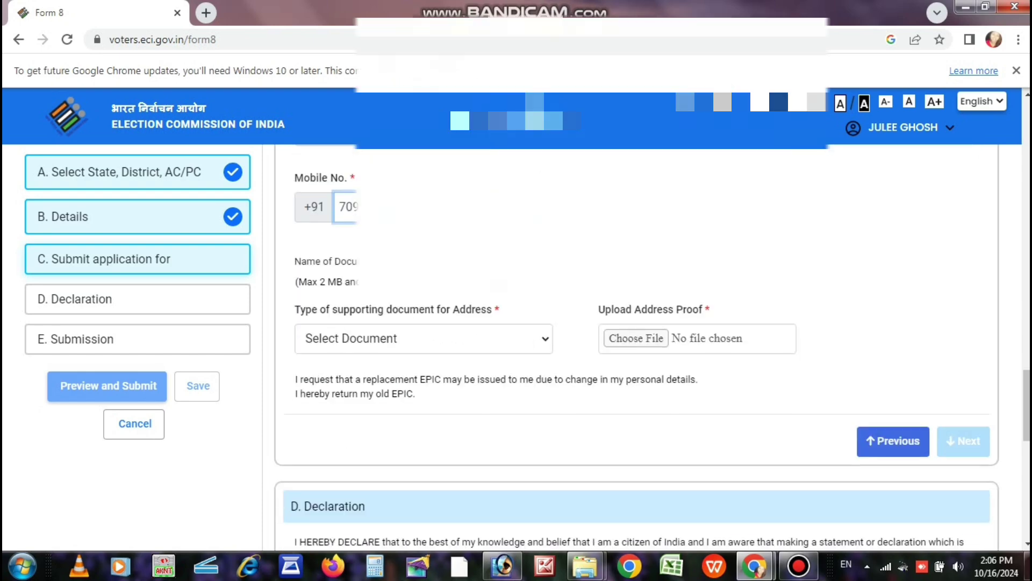
left_click(424, 338)
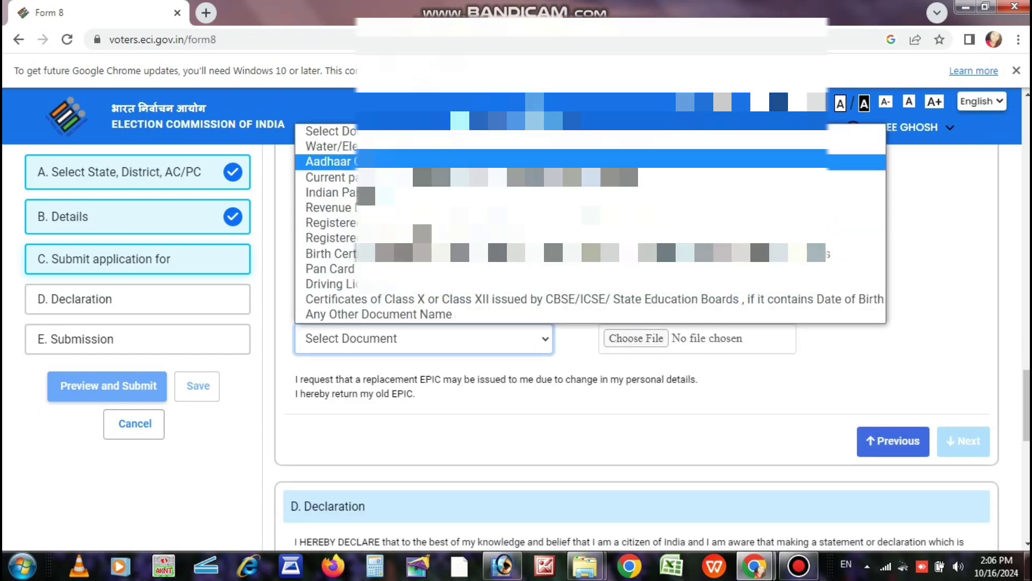
left_click(430, 162)
- Upload adharard.jpeg from the Desktop as the address proof
left_click(636, 338)
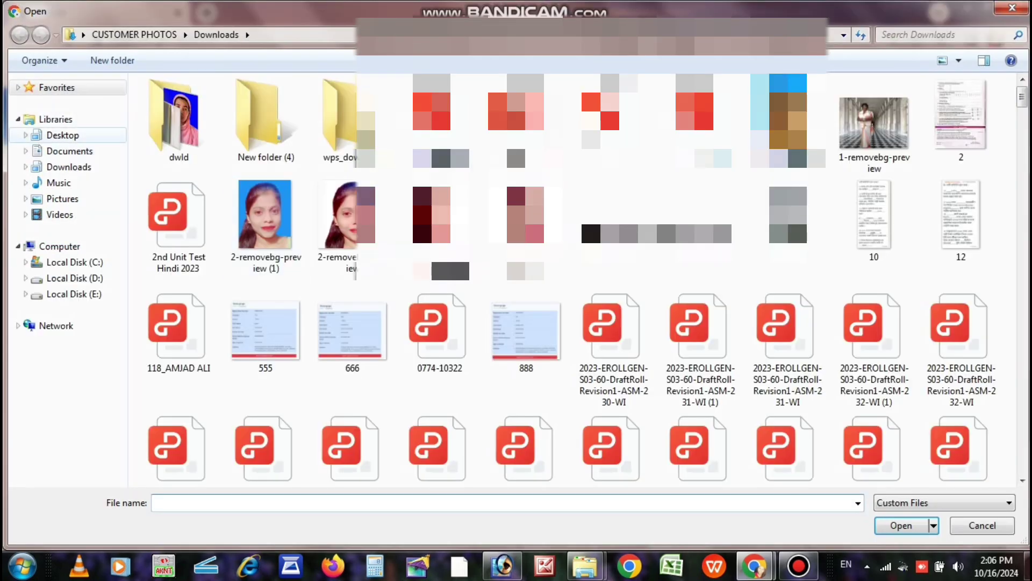
left_click(62, 135)
left_click(69, 167)
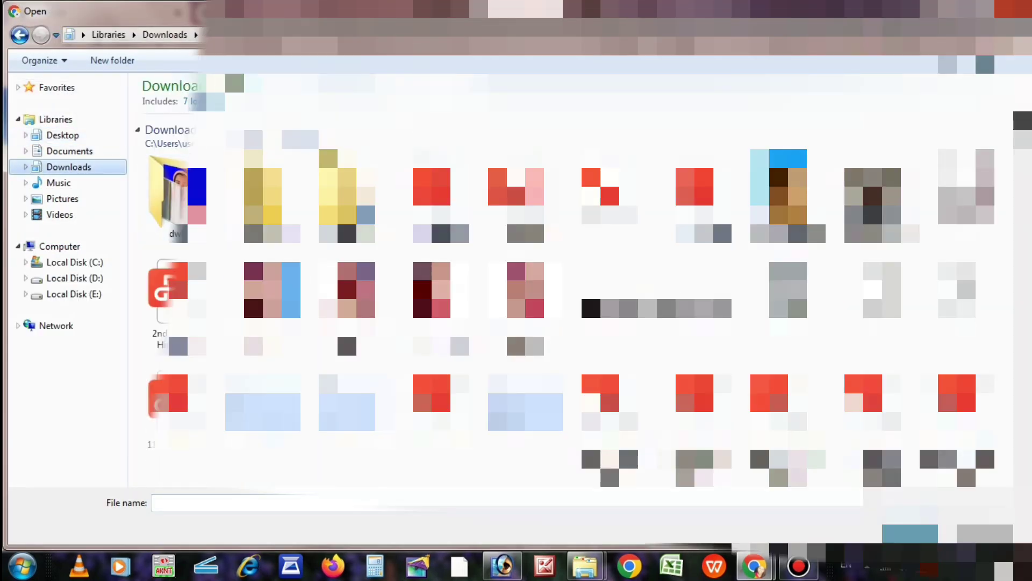
left_click(69, 150)
left_click(62, 135)
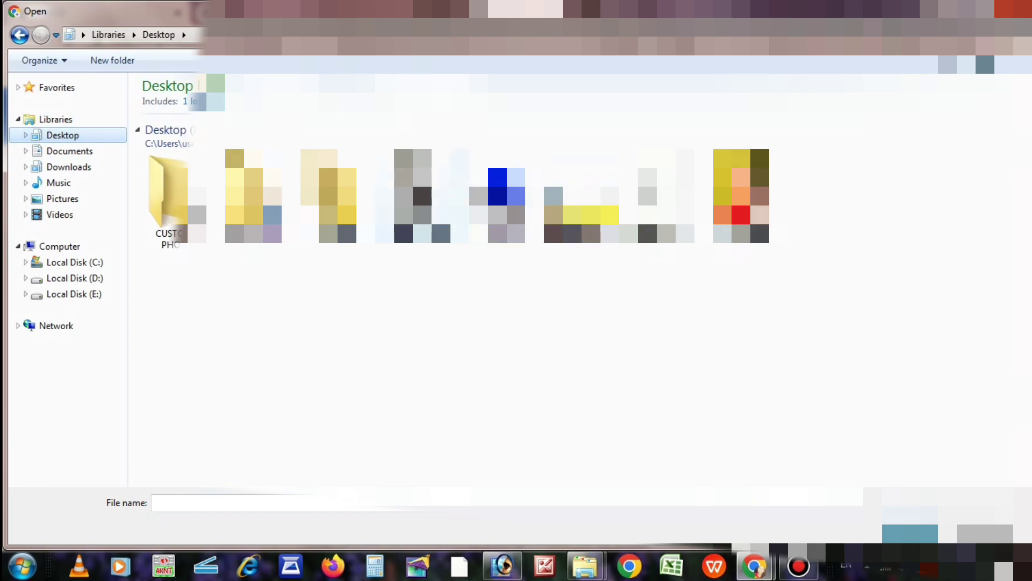
left_click(422, 196)
left_click(910, 533)
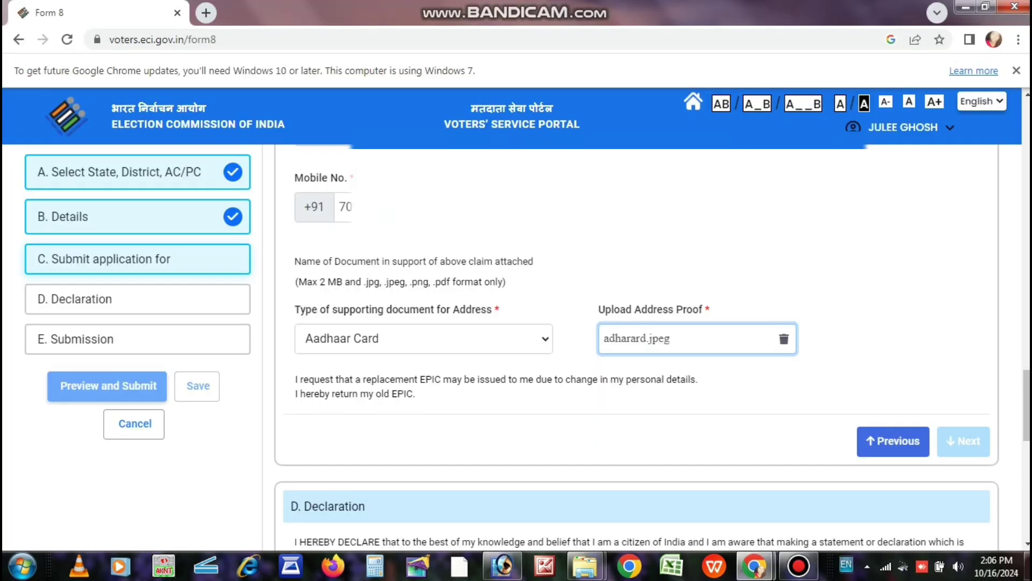
- Finish attaching the proof file and move down to the Declaration section dated 16 10 2024
left_click(961, 454)
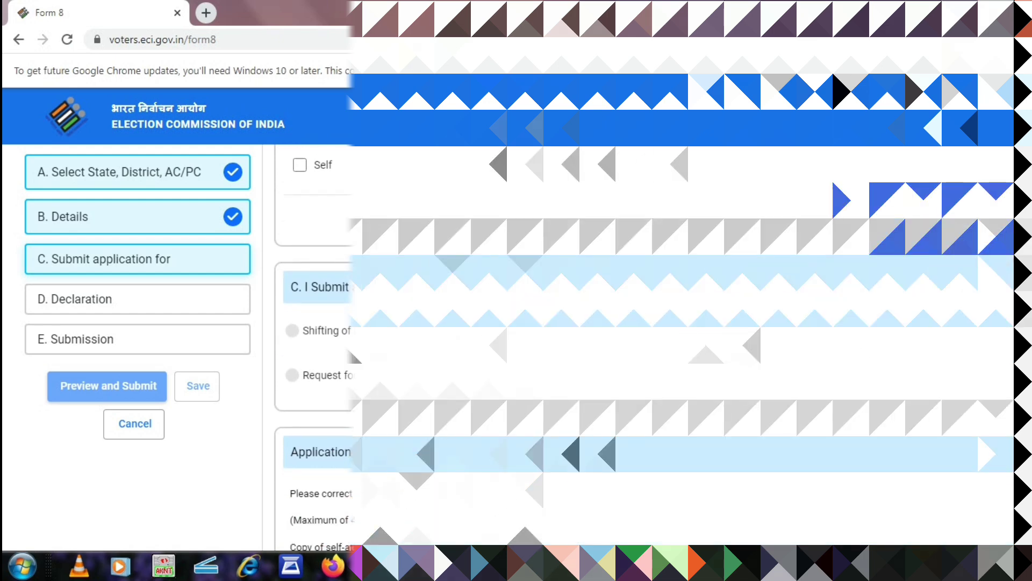
scroll(317, 350, "down", 3)
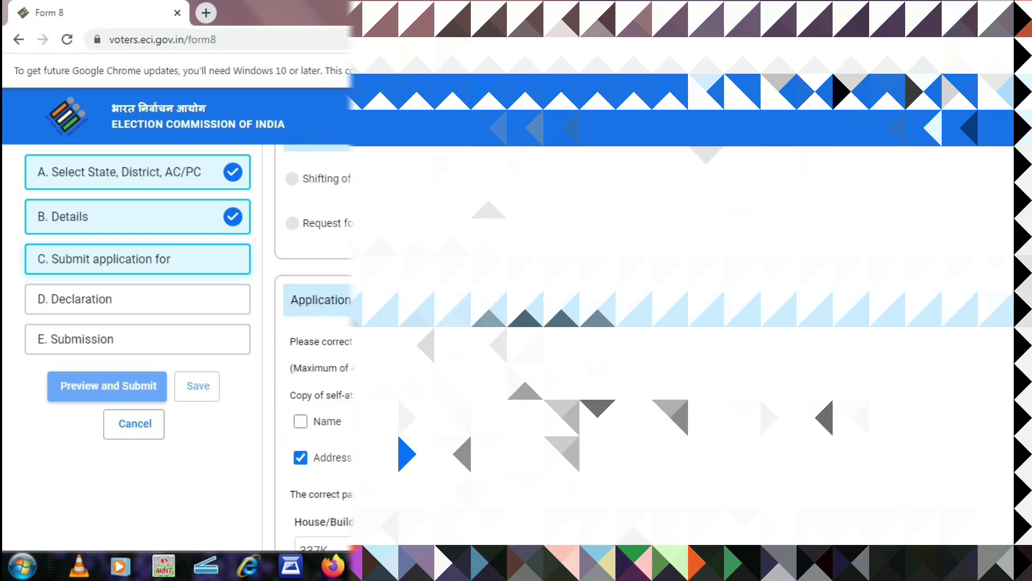
scroll(317, 350, "down", 2)
scroll(317, 349, "down", 3)
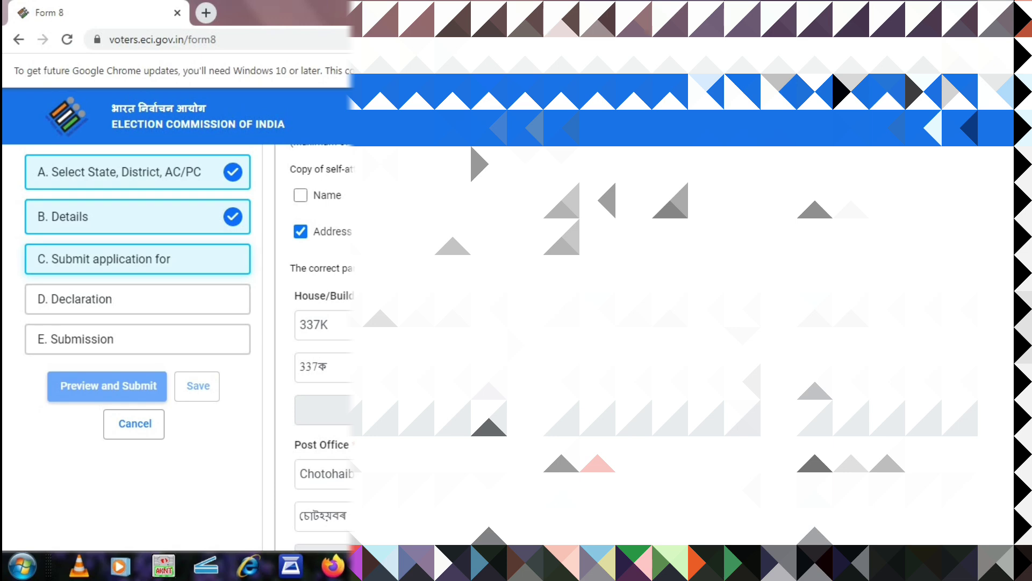
scroll(317, 349, "down", 5)
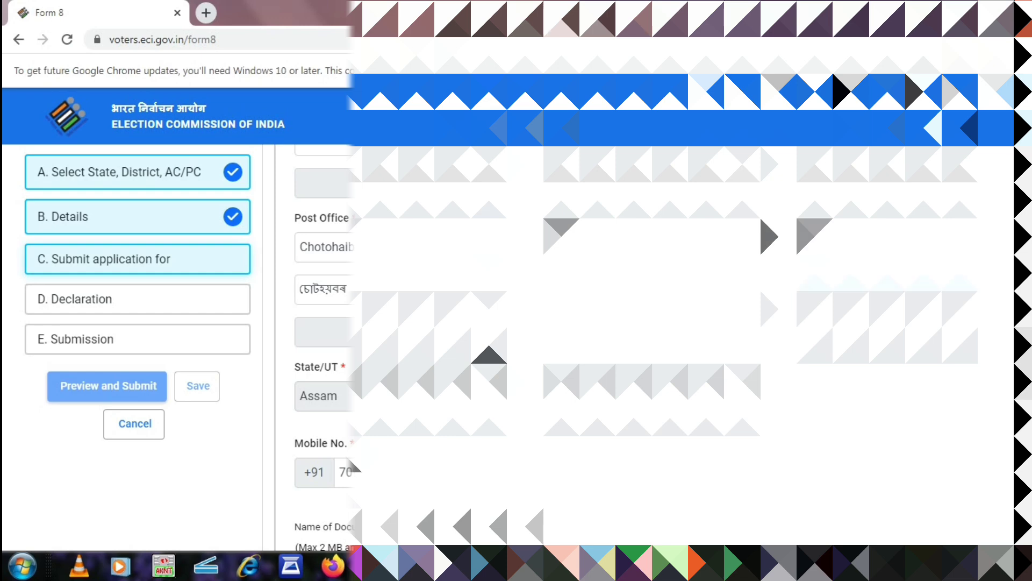
scroll(323, 322, "down", 4)
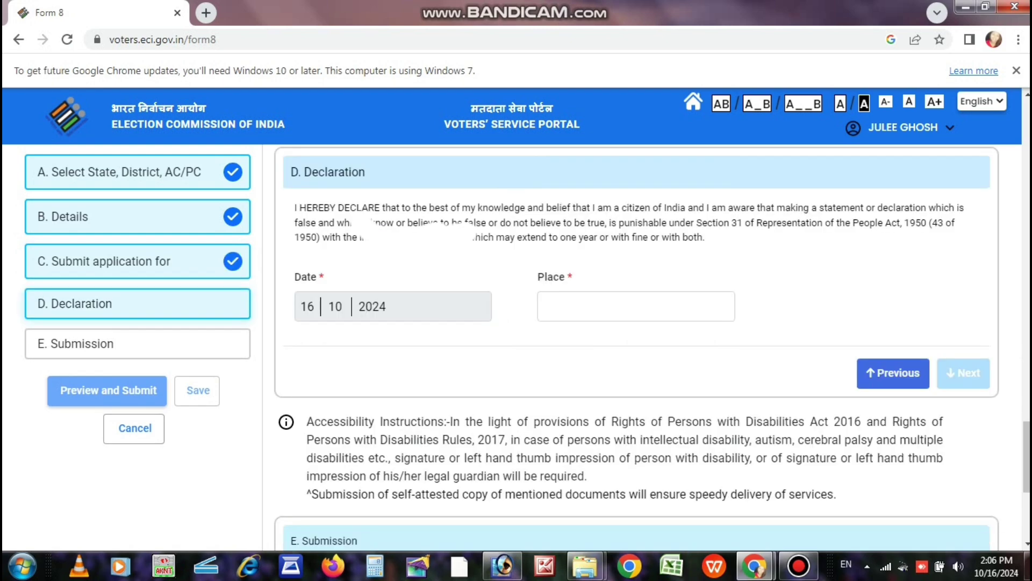
- Enter NAGAON as the place of declaration and proceed to the Submission step
left_click(636, 306)
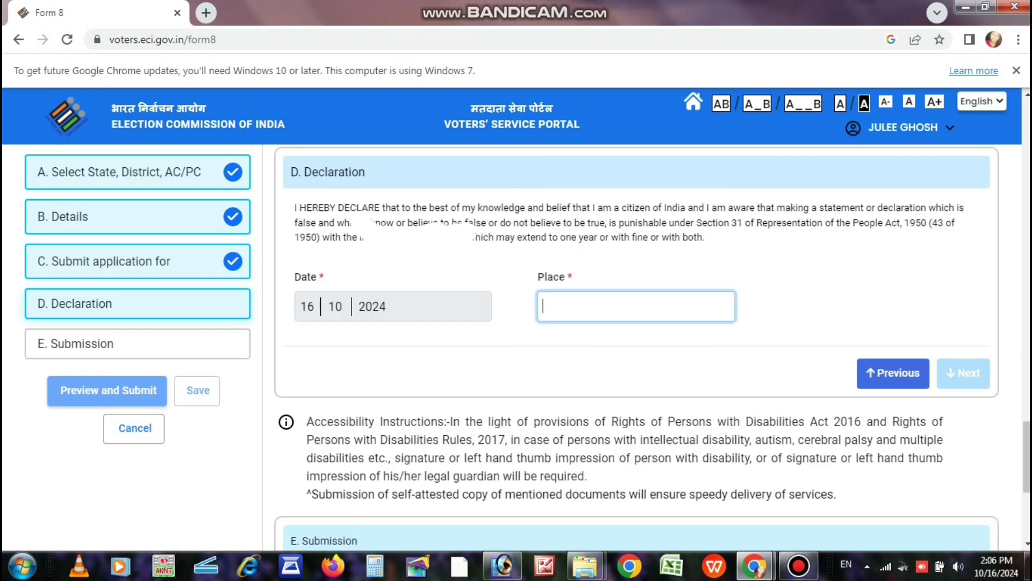
type("NAGA")
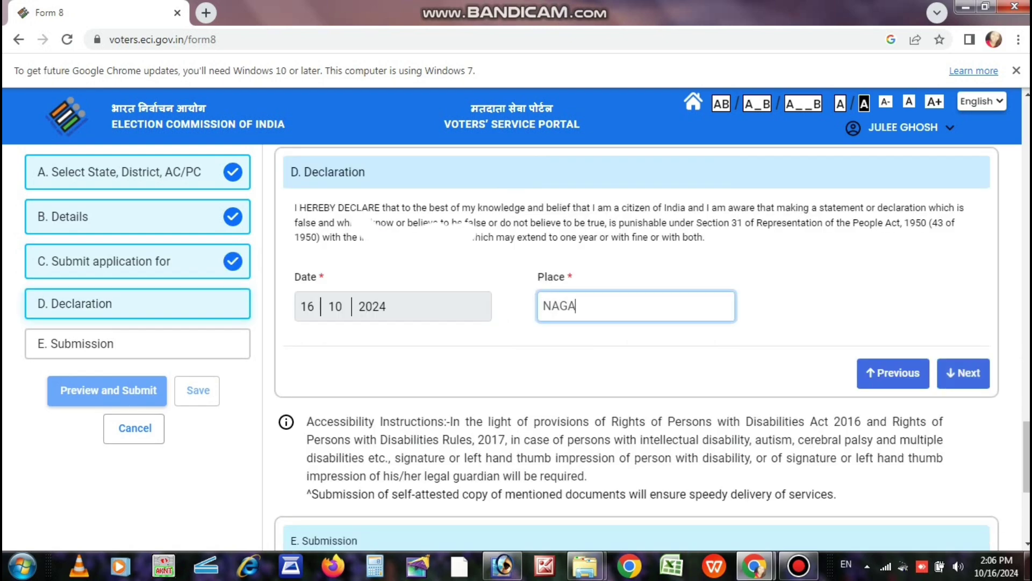
type("ON")
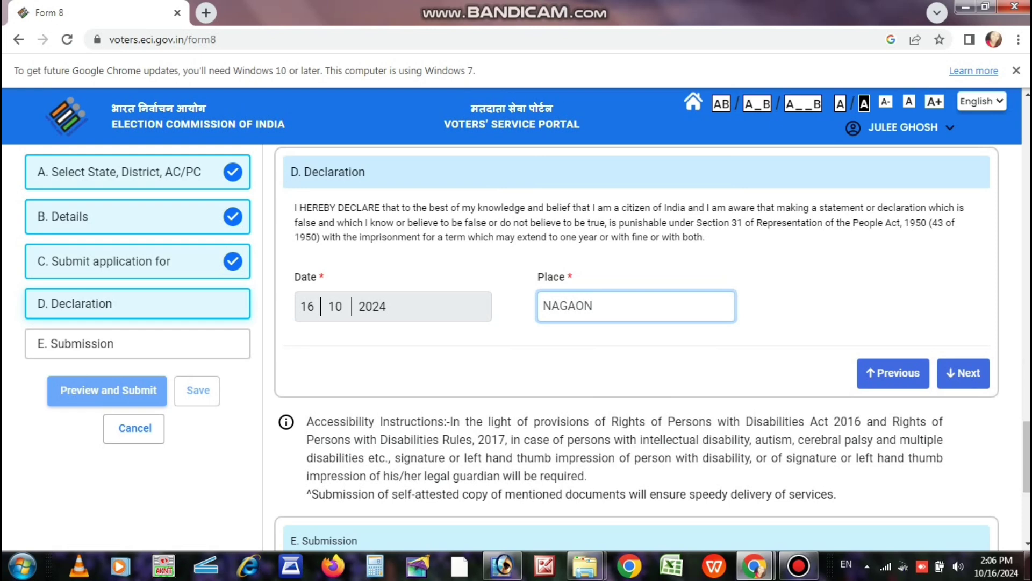
key("Return")
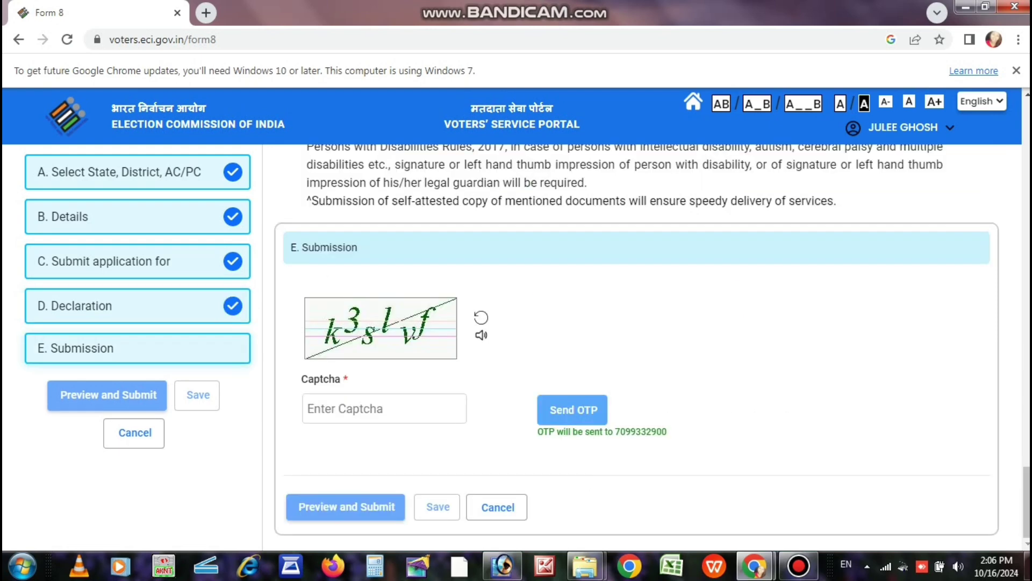
- Fill in the submission captcha, retrying with a new one, and send the OTP
left_click(384, 408)
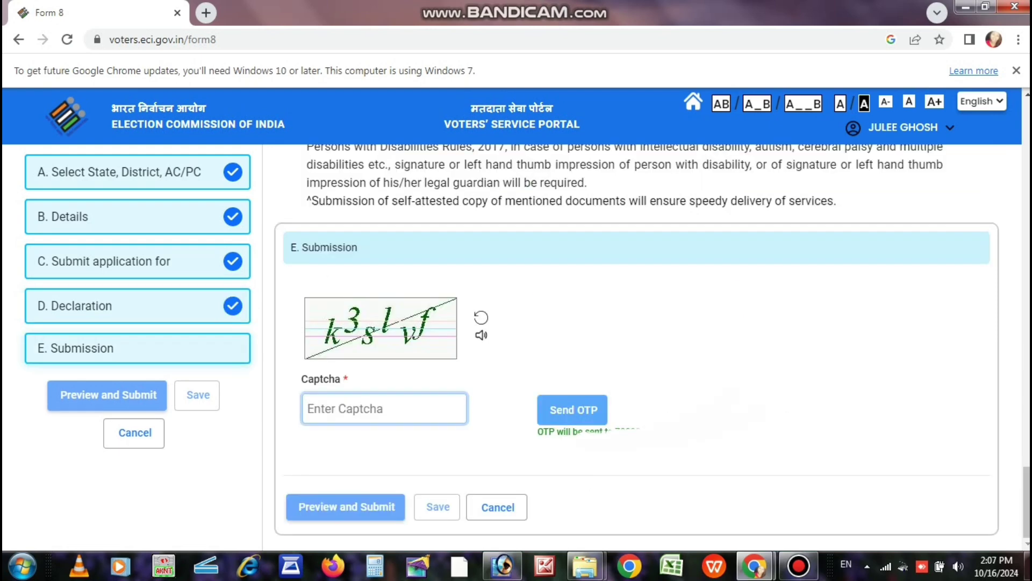
type("k")
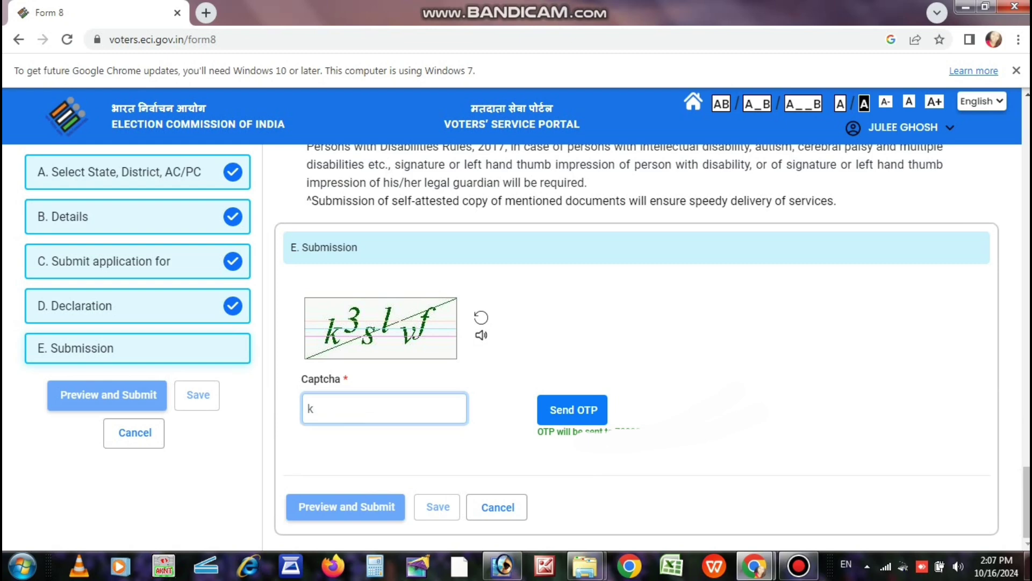
type("3slvf")
left_click(572, 409)
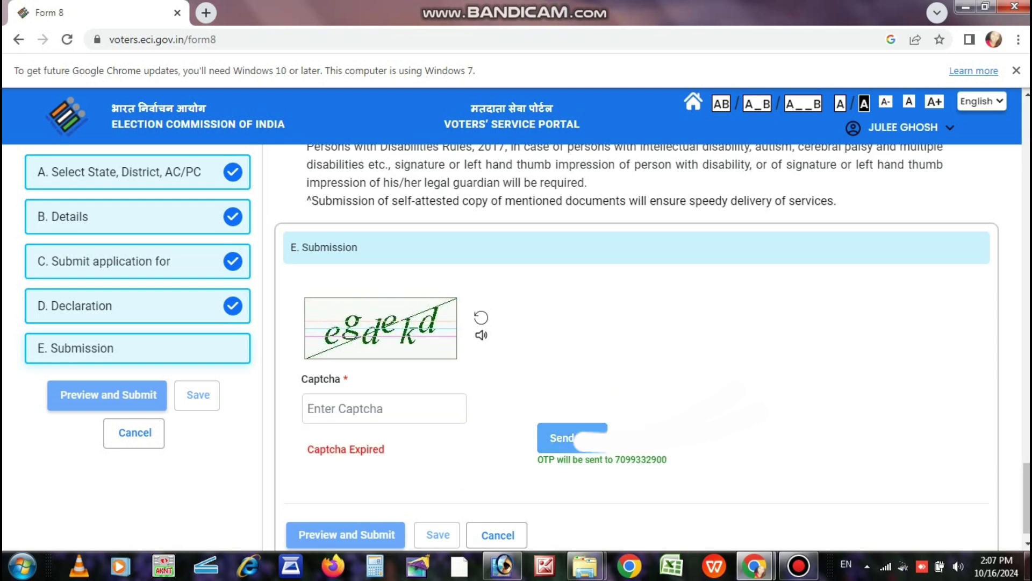
left_click(384, 408)
type("e")
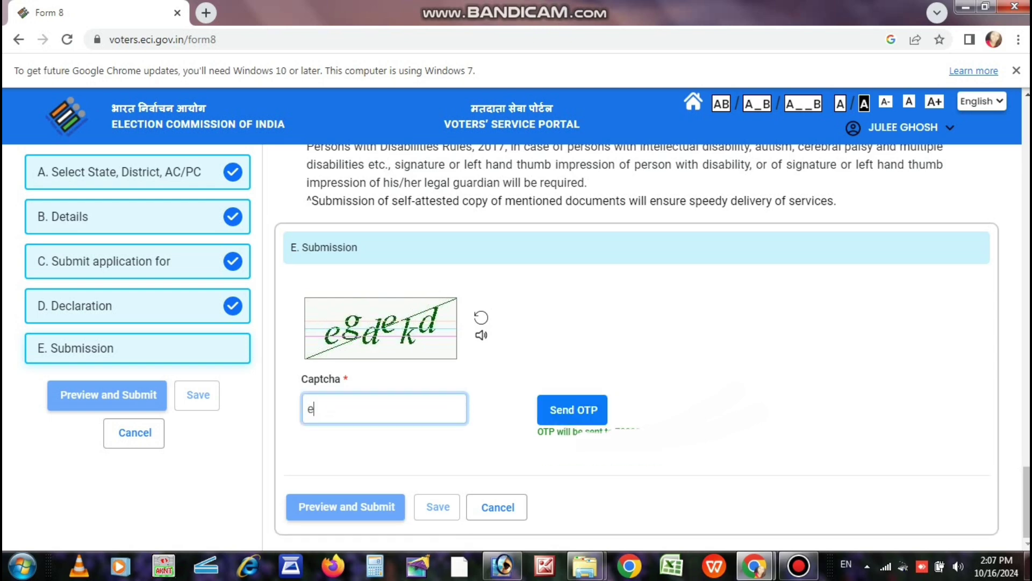
type("gdekd")
left_click(572, 410)
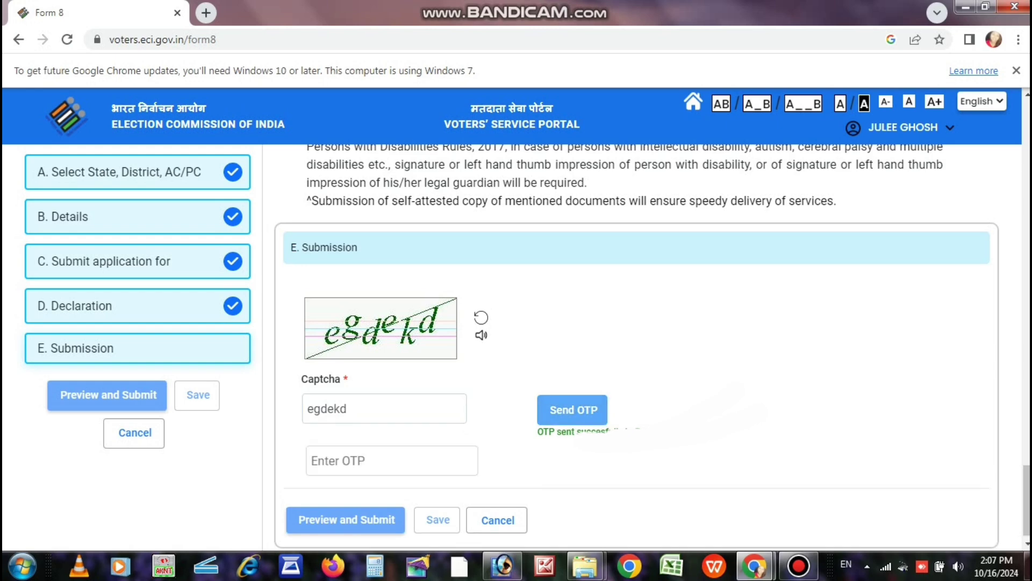
- Type the received one-time password into the Enter OTP field
left_click(392, 460)
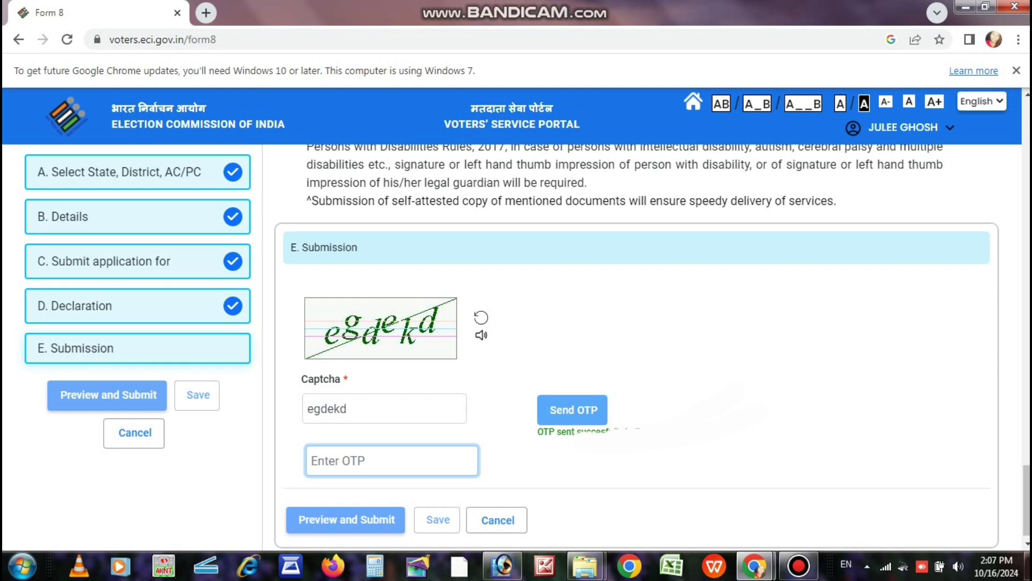
scroll(637, 344, "up", 1)
scroll(638, 344, "down", 1)
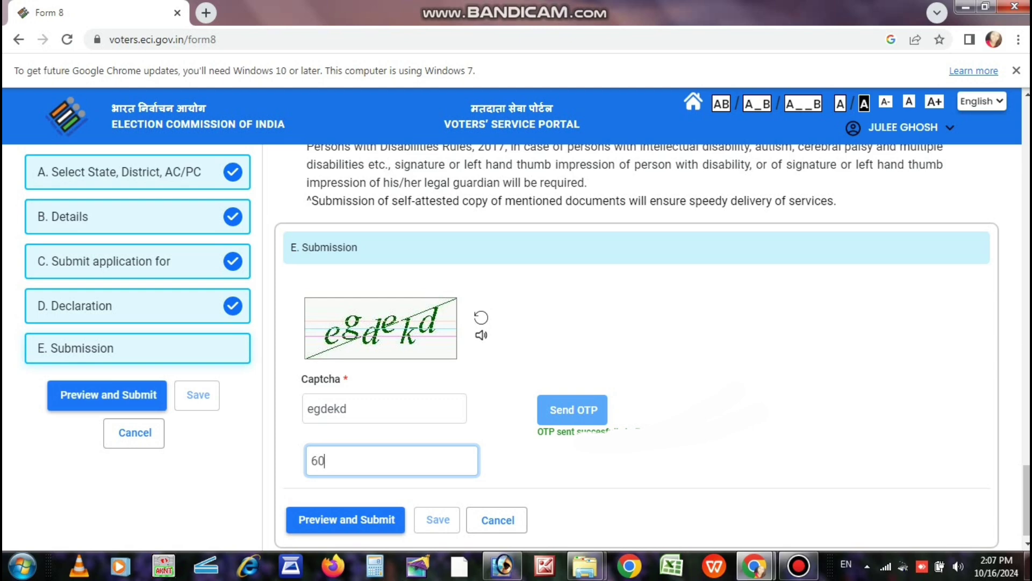
- Open the Form 8 preview, review it through to the end, and submit the application
key("Tab")
key("Return")
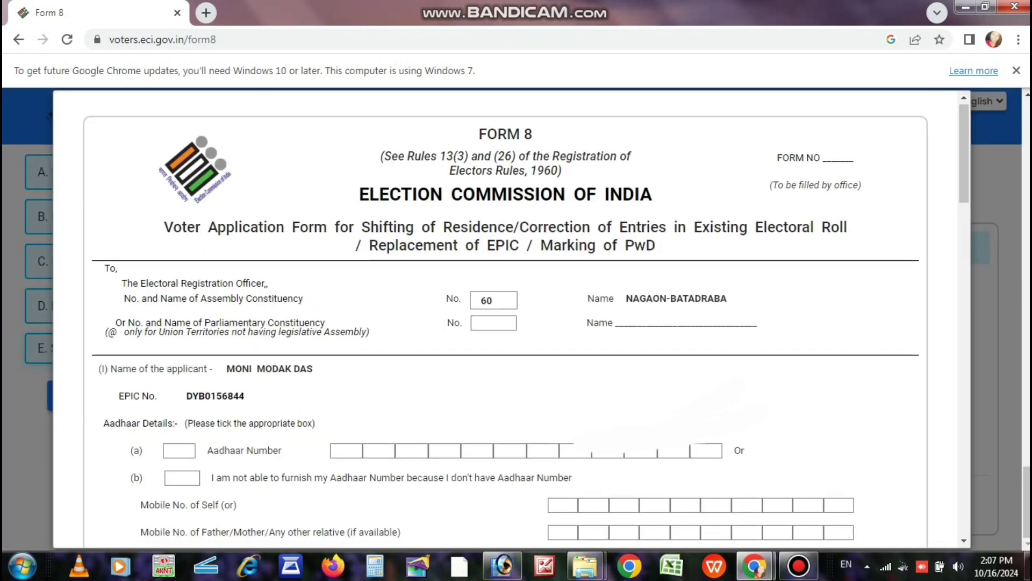
scroll(530, 321, "down", 5)
scroll(531, 321, "down", 18)
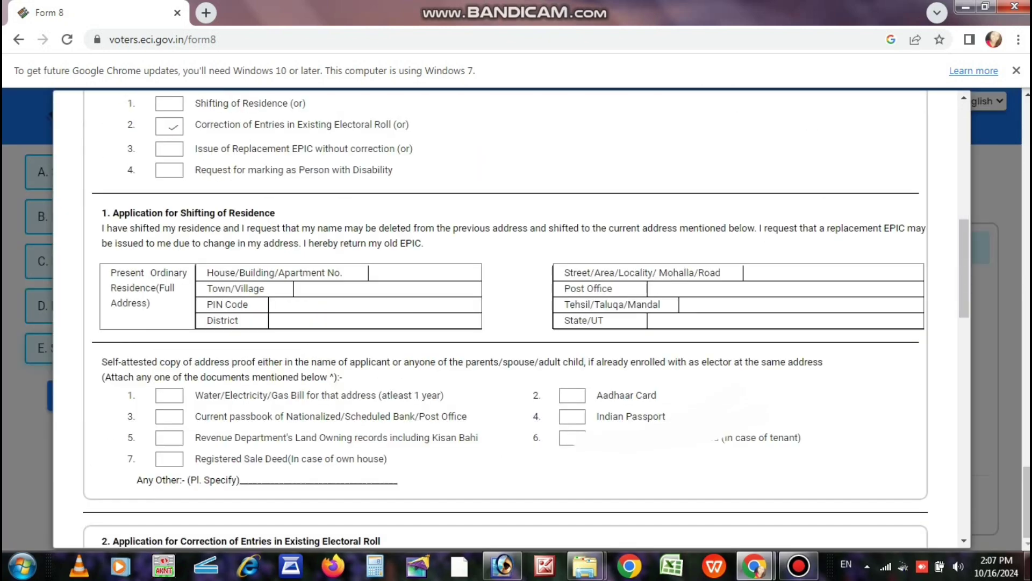
scroll(530, 321, "down", 5)
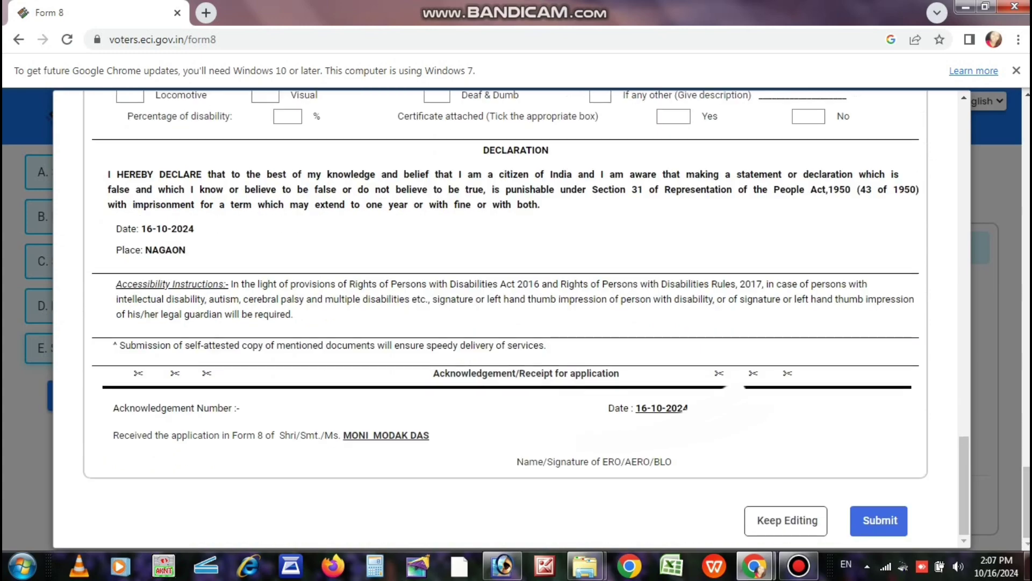
scroll(531, 318, "up", 20)
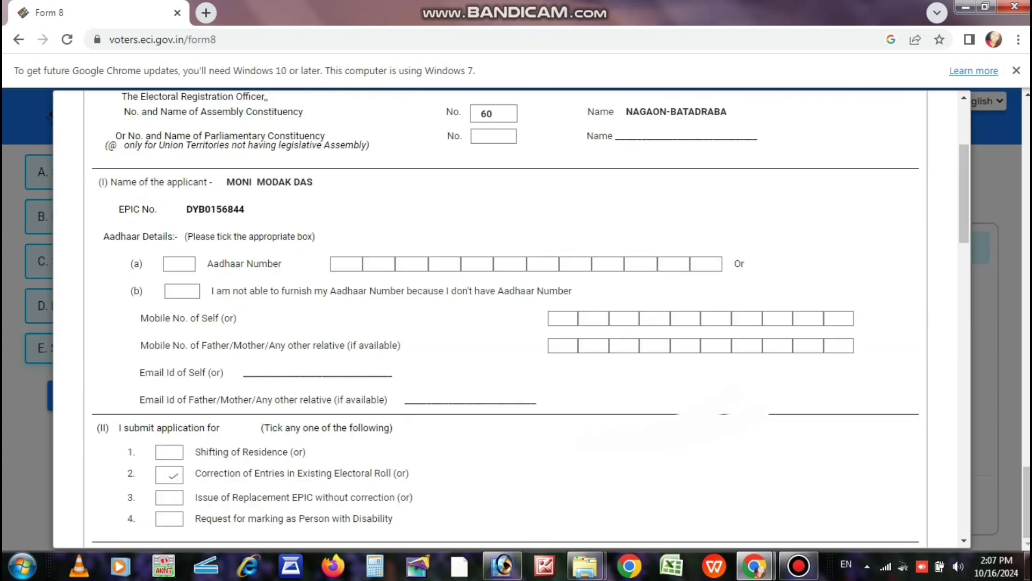
scroll(526, 320, "down", 15)
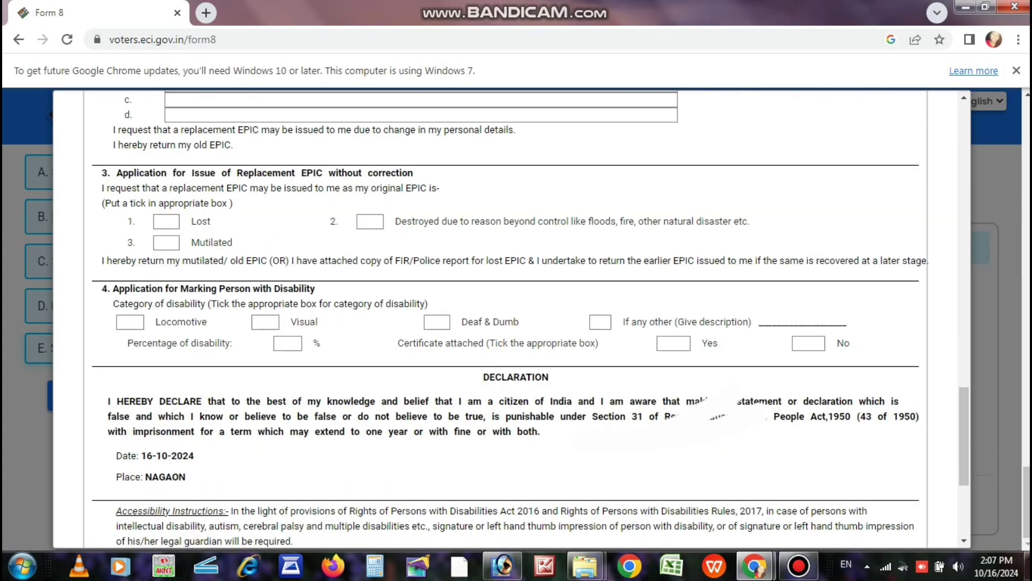
scroll(526, 320, "down", 4)
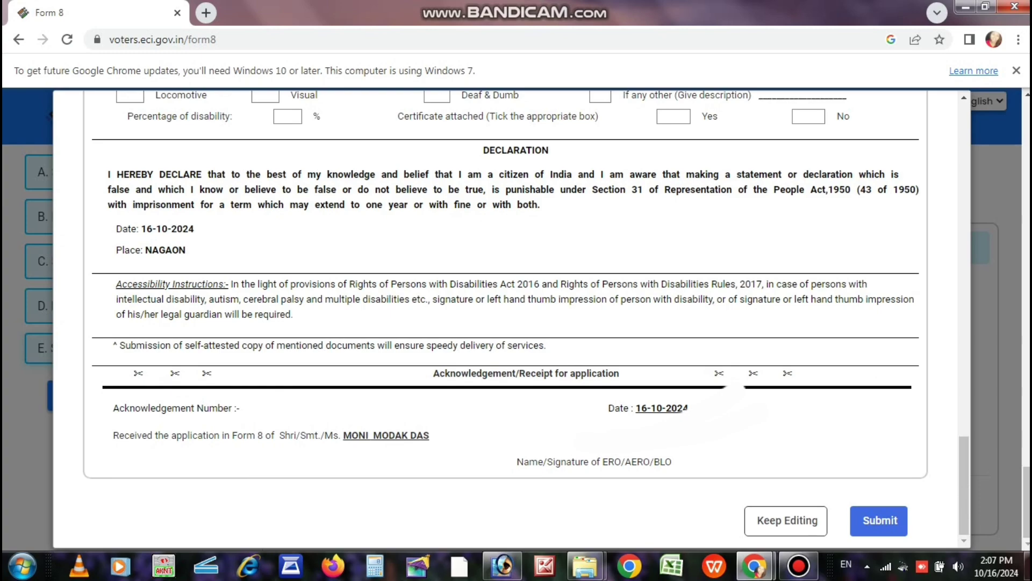
scroll(526, 319, "up", 12)
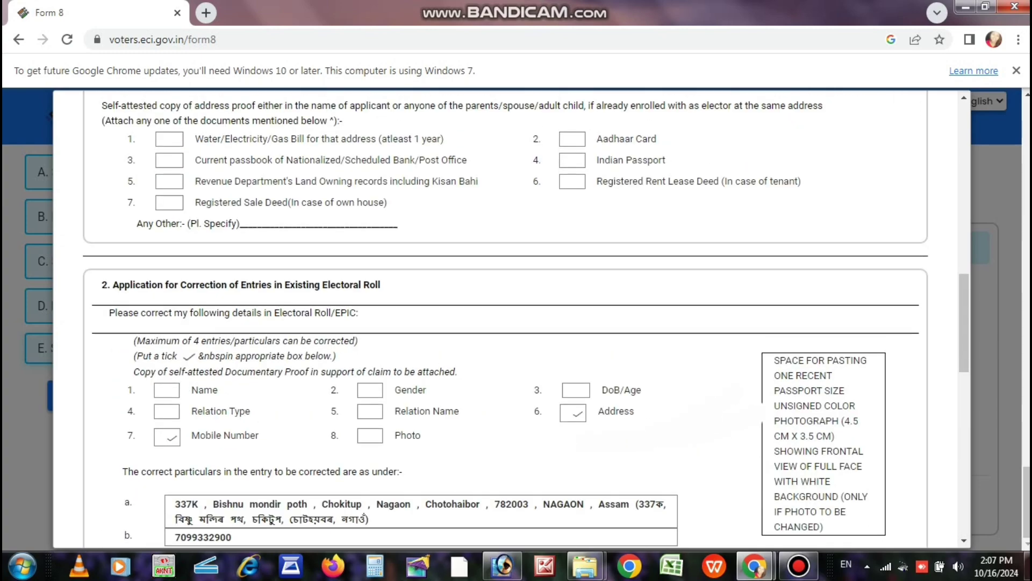
scroll(506, 320, "down", 12)
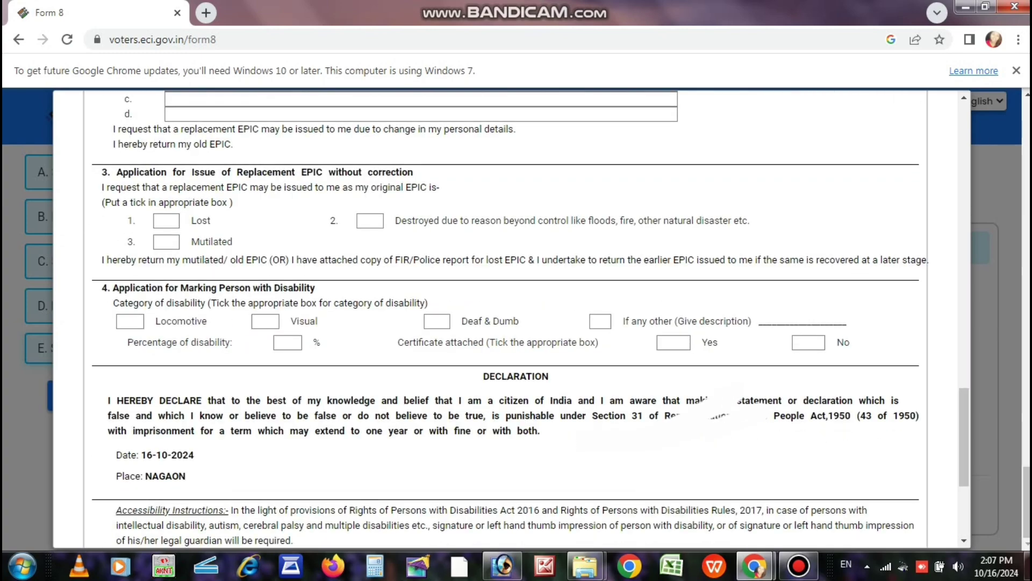
left_click(880, 521)
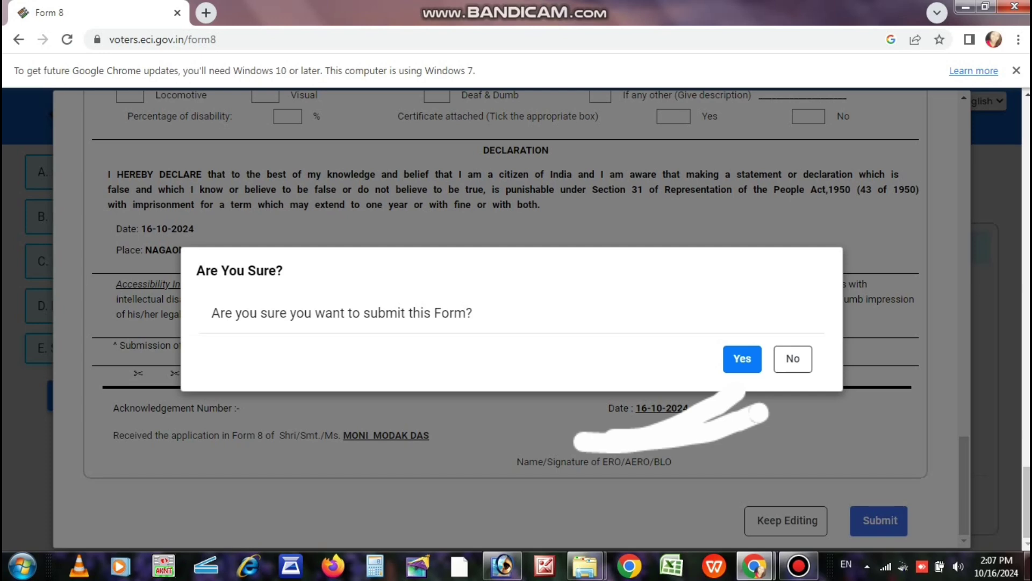
- Confirm the Form 8 submission, copy the generated reference number, and download the acknowledgement
left_click(742, 358)
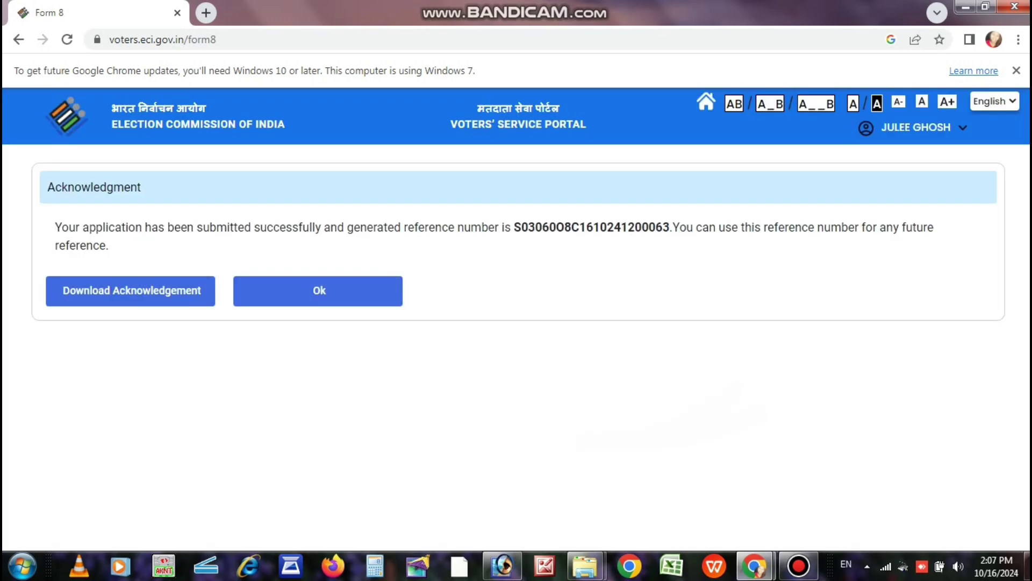
left_click_drag(512, 227, 669, 228)
right_click(663, 229)
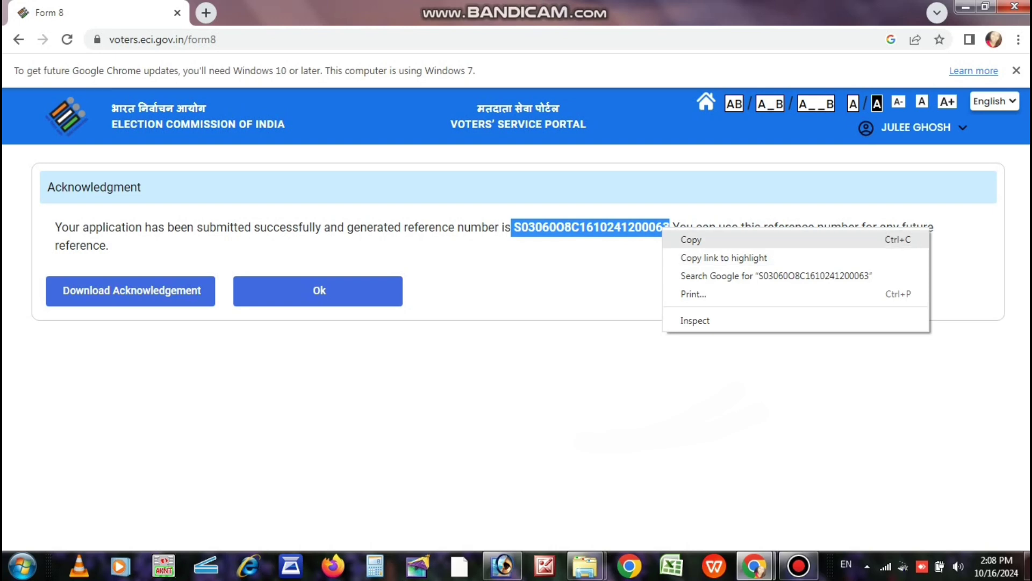
left_click(691, 239)
left_click(132, 291)
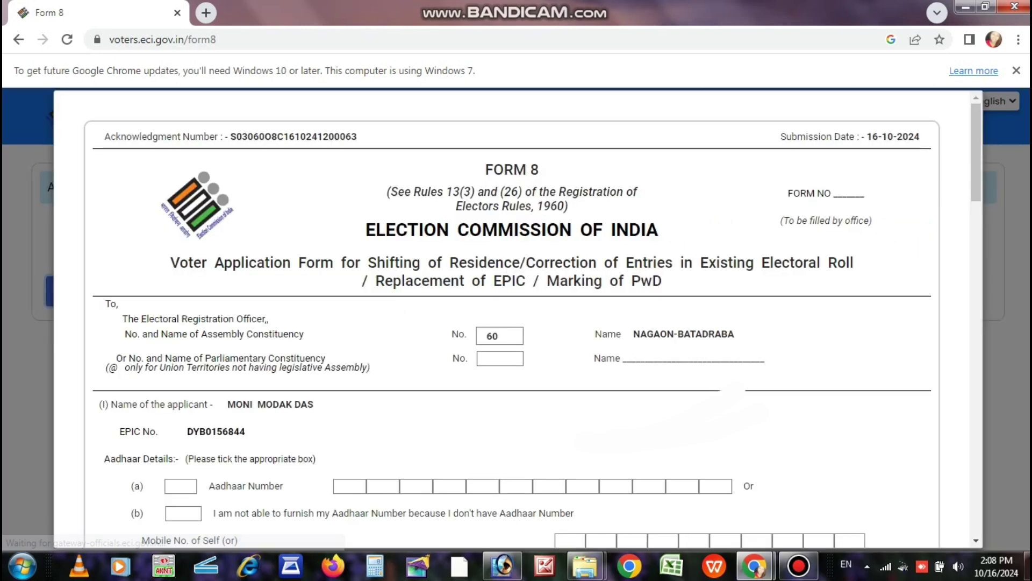
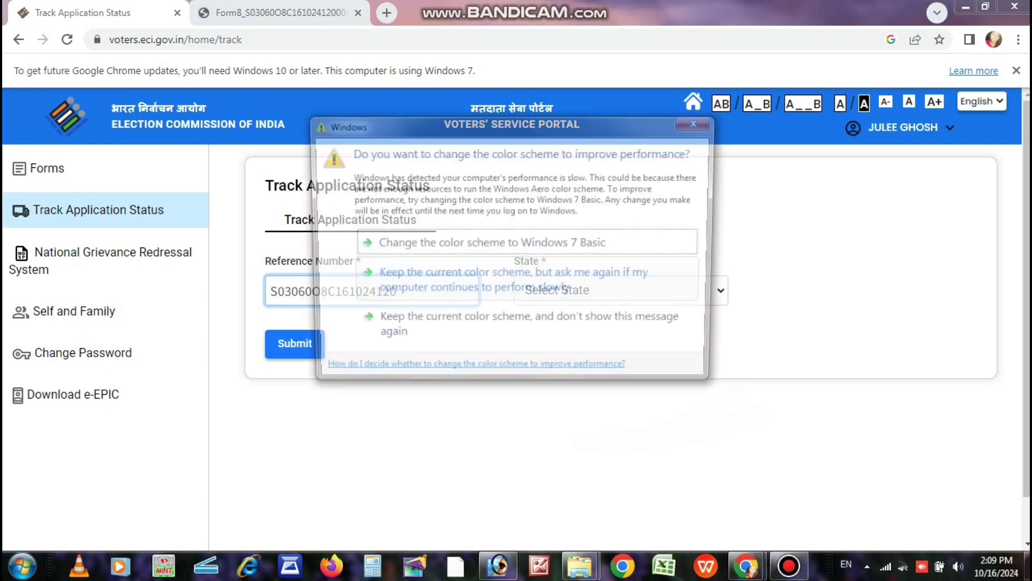
- Enter the copied application reference number and select Assam as the state
left_click(700, 121)
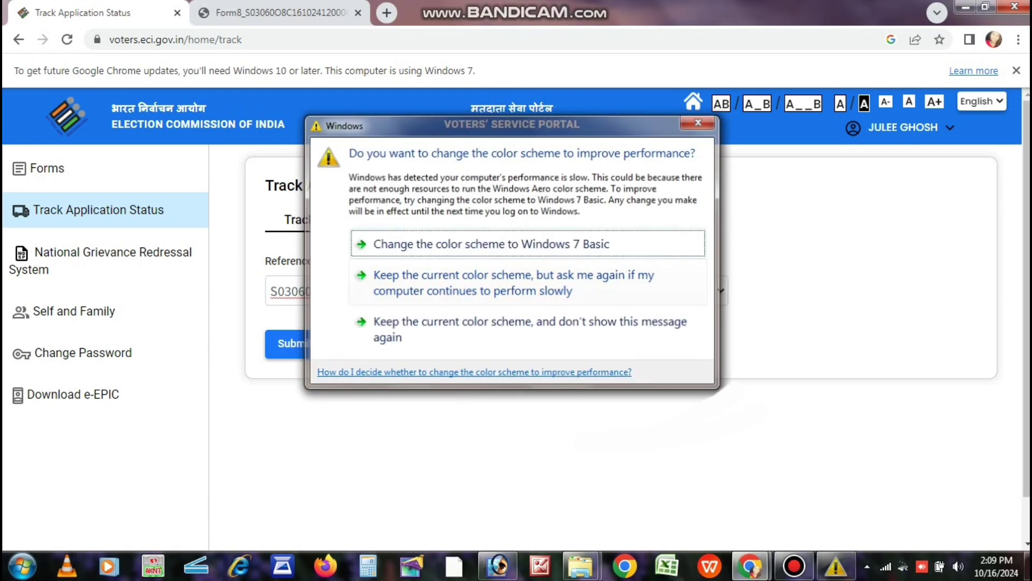
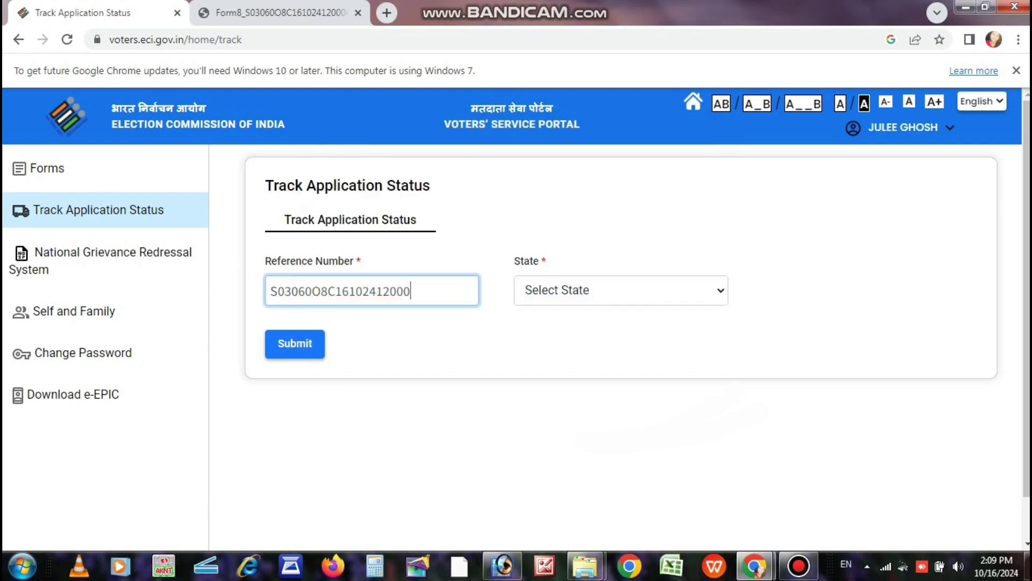
left_click(621, 291)
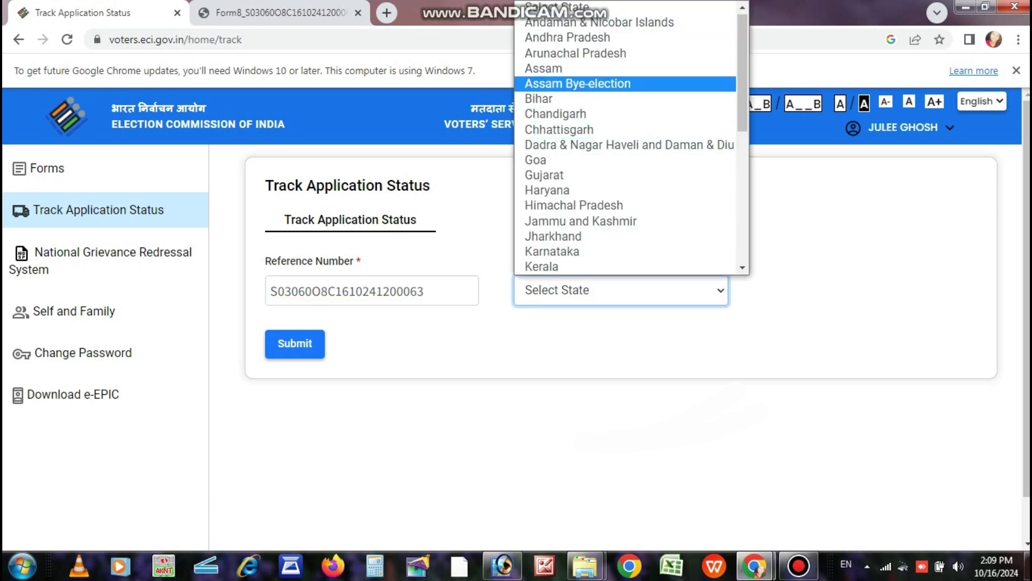
key("Escape")
type("Assam")
key("Tab")
- Look up the application and expand its row to show the SUBMITTED 16-10-2024 step
key("Return")
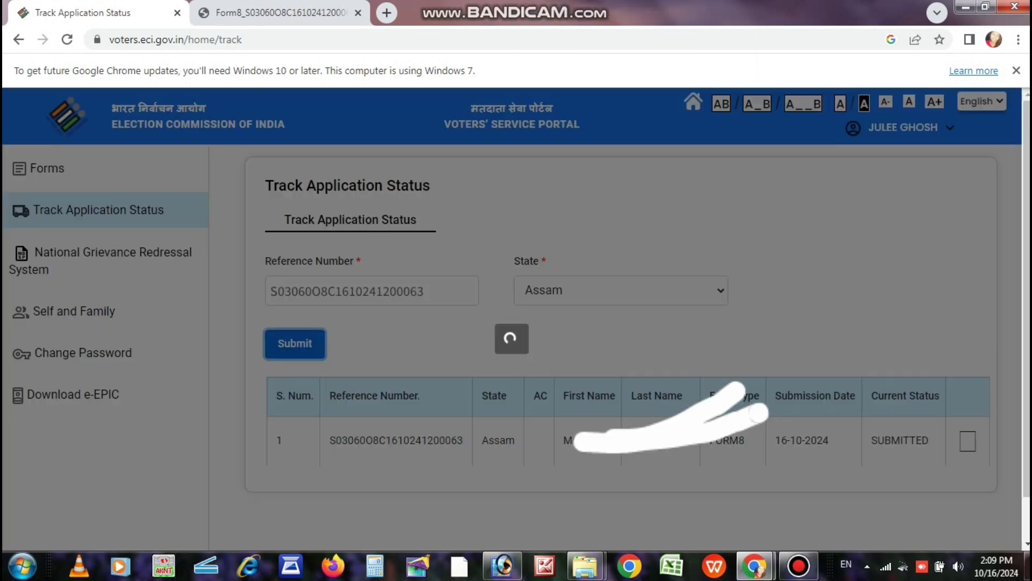
key("Tab")
key("Right")
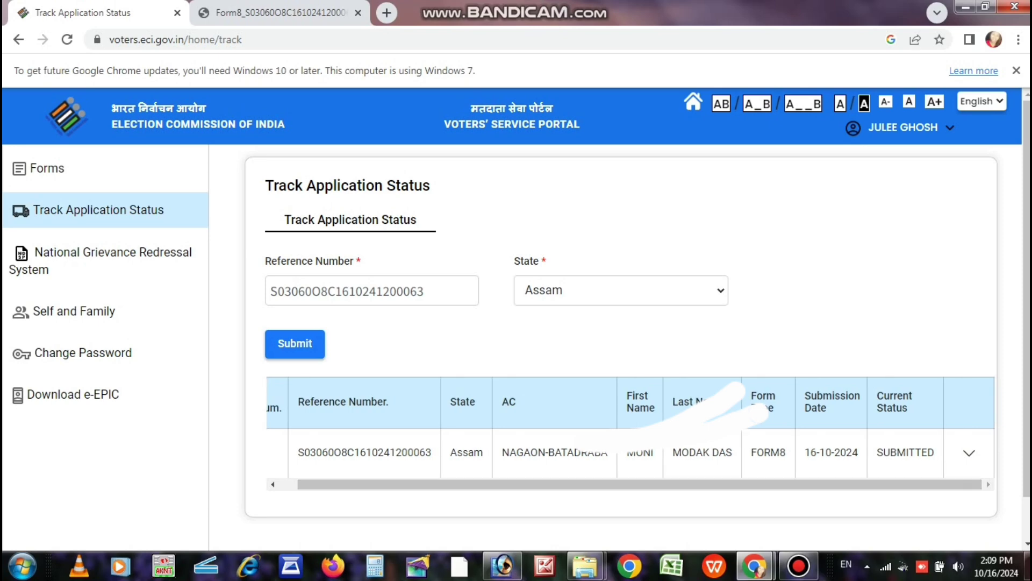
key("Tab")
key("Return")
key("Down")
key("Down")
key("Down")
key("Down")
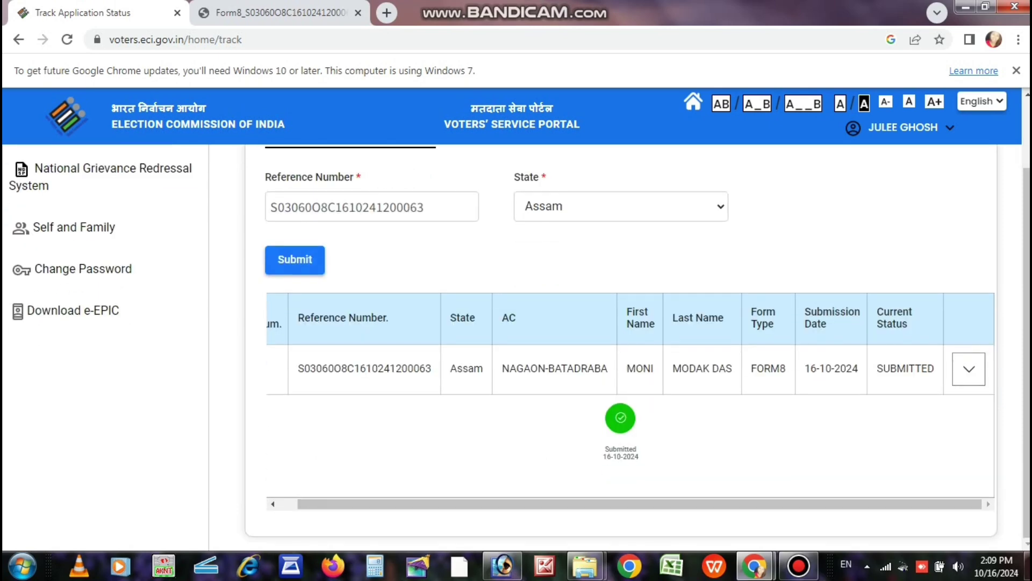
key("Up")
key("Up")
key("Up")
key("Up")
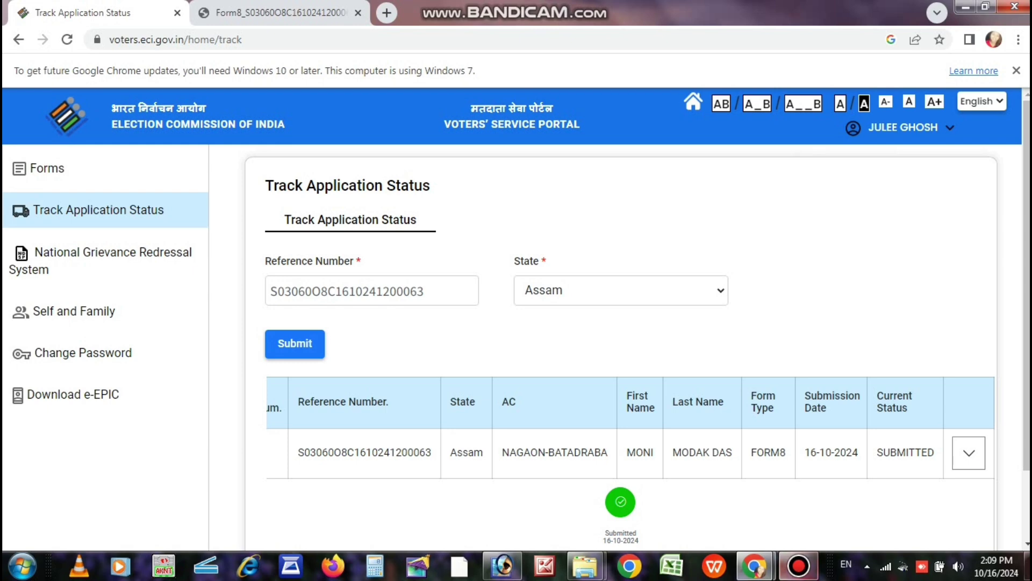
left_click(798, 565)
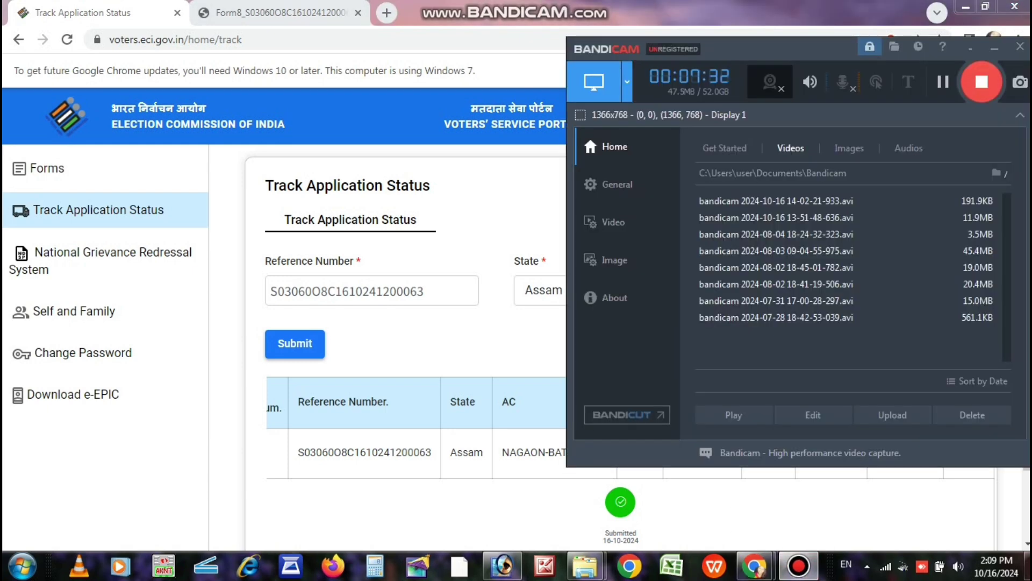